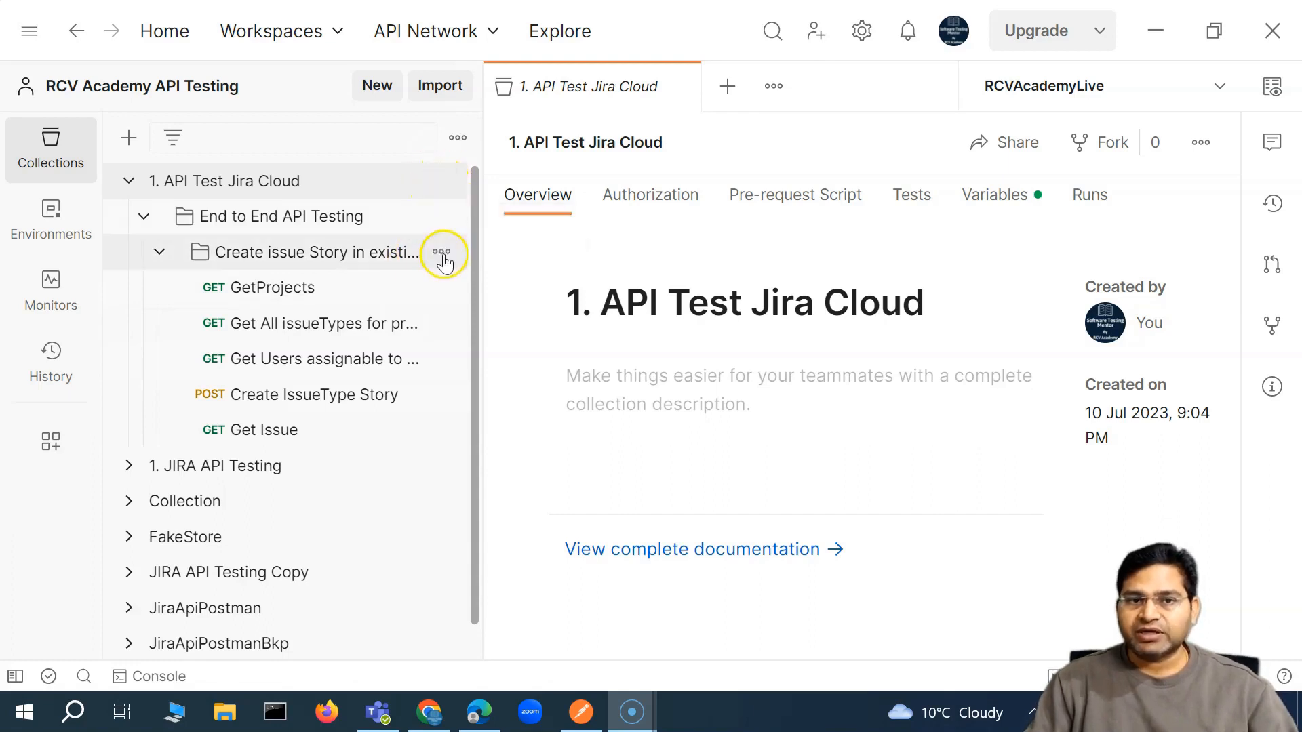
# Step: Open the collection runner for the "Create issue Story in existi..." folder and collapse the collections sidebar
pyautogui.click(442, 253)
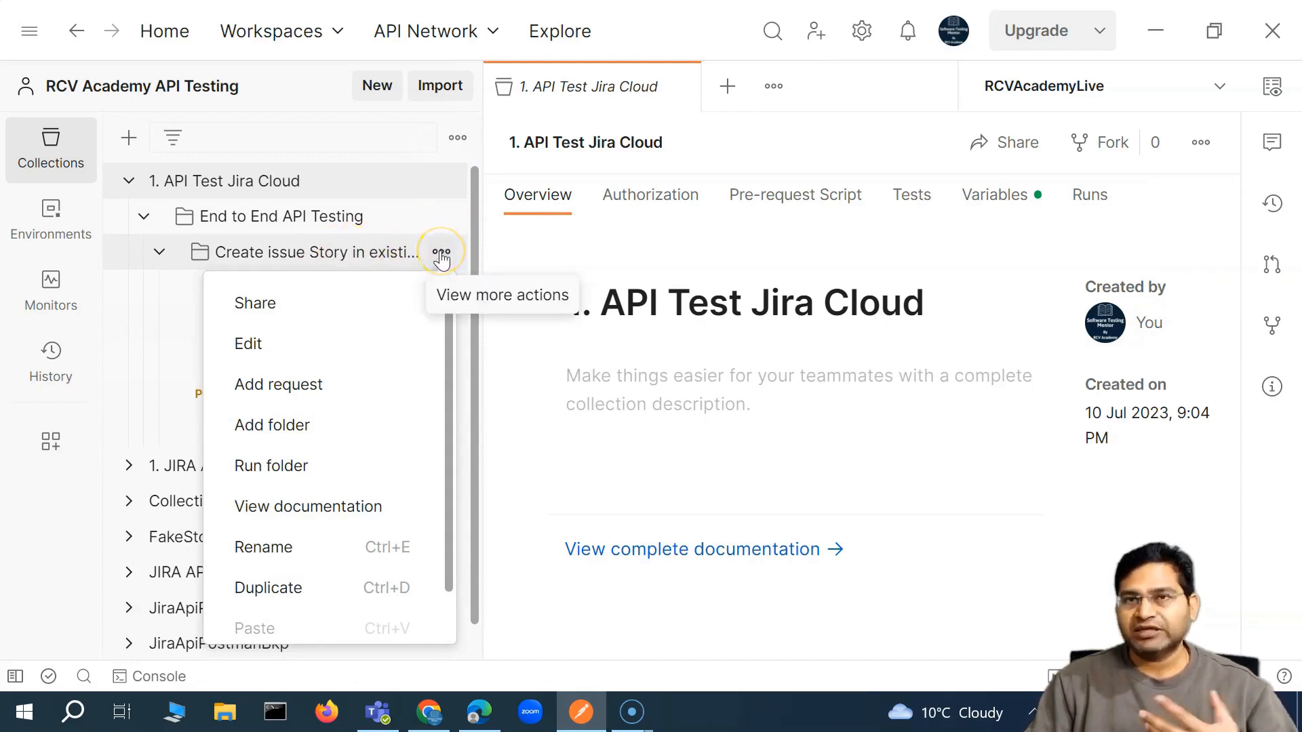
pyautogui.click(296, 468)
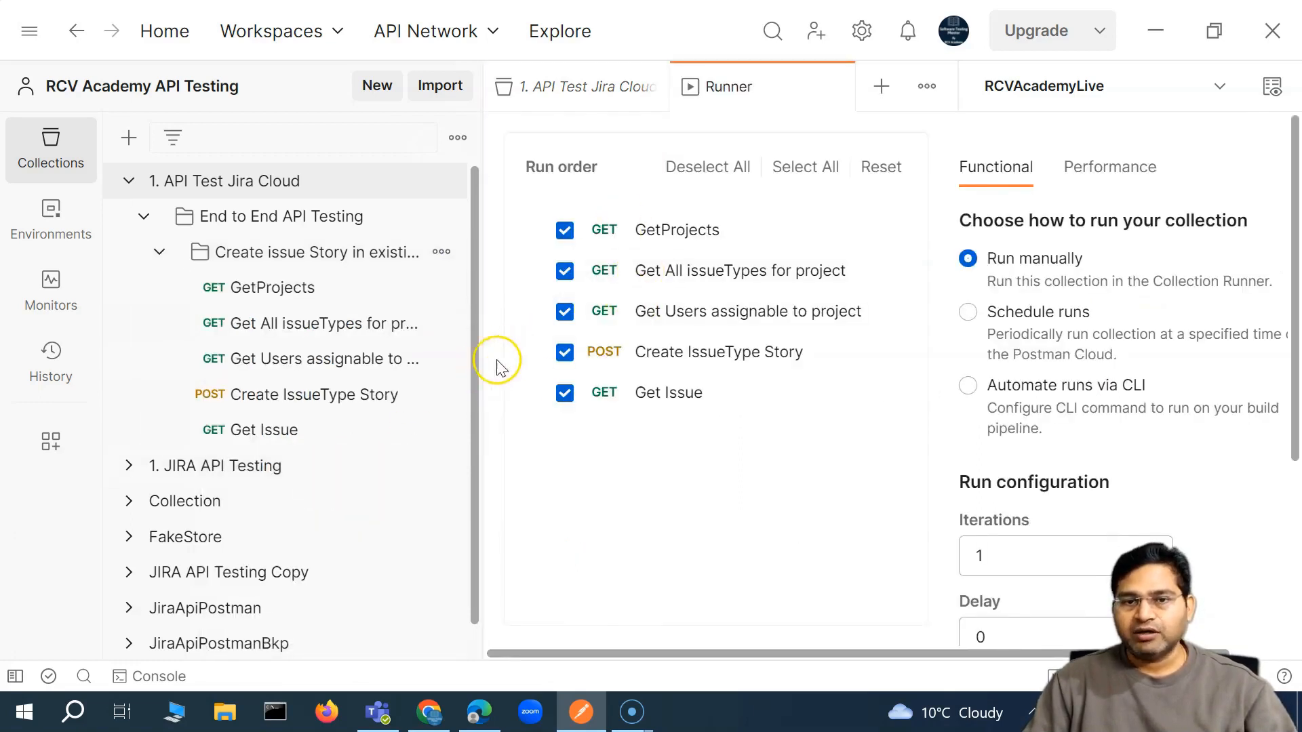
pyautogui.moveTo(122, 367); pyautogui.dragTo(95, 367)
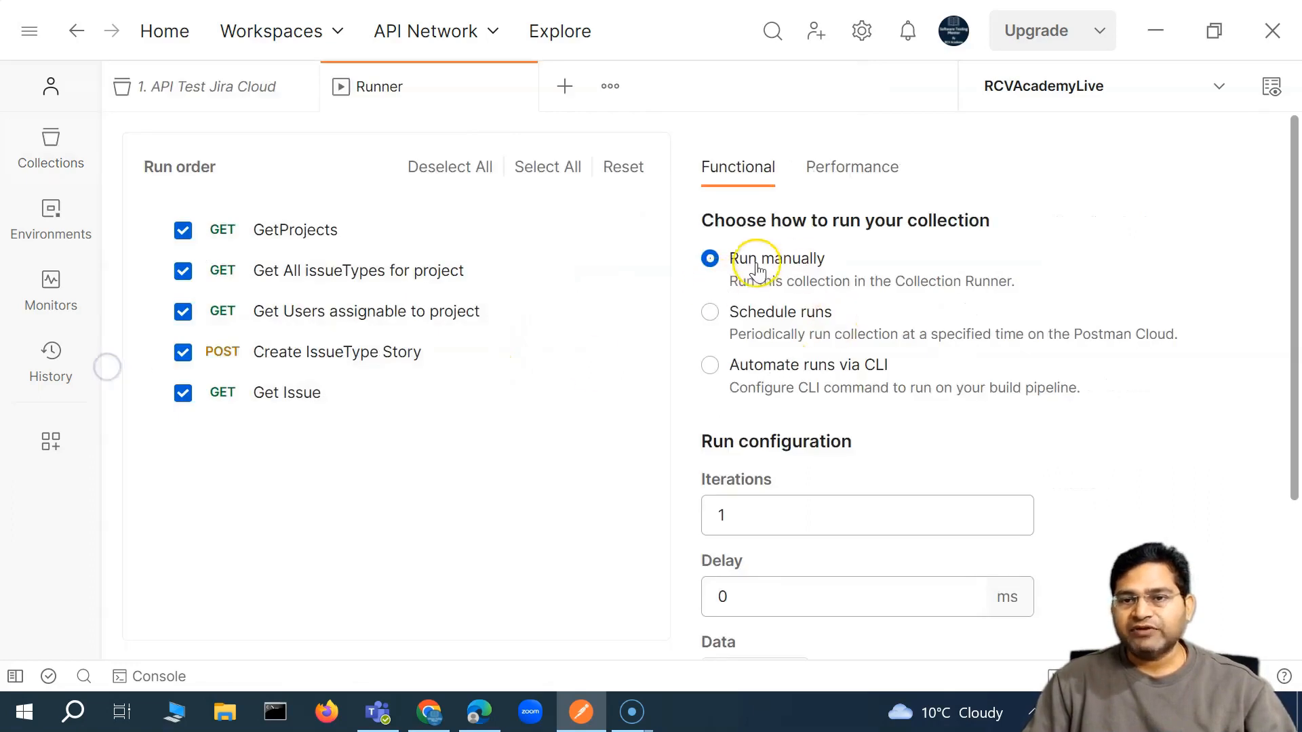
# Step: Set the folder to run on a schedule in the Postman Cloud
pyautogui.scroll(-2, 848, 262)
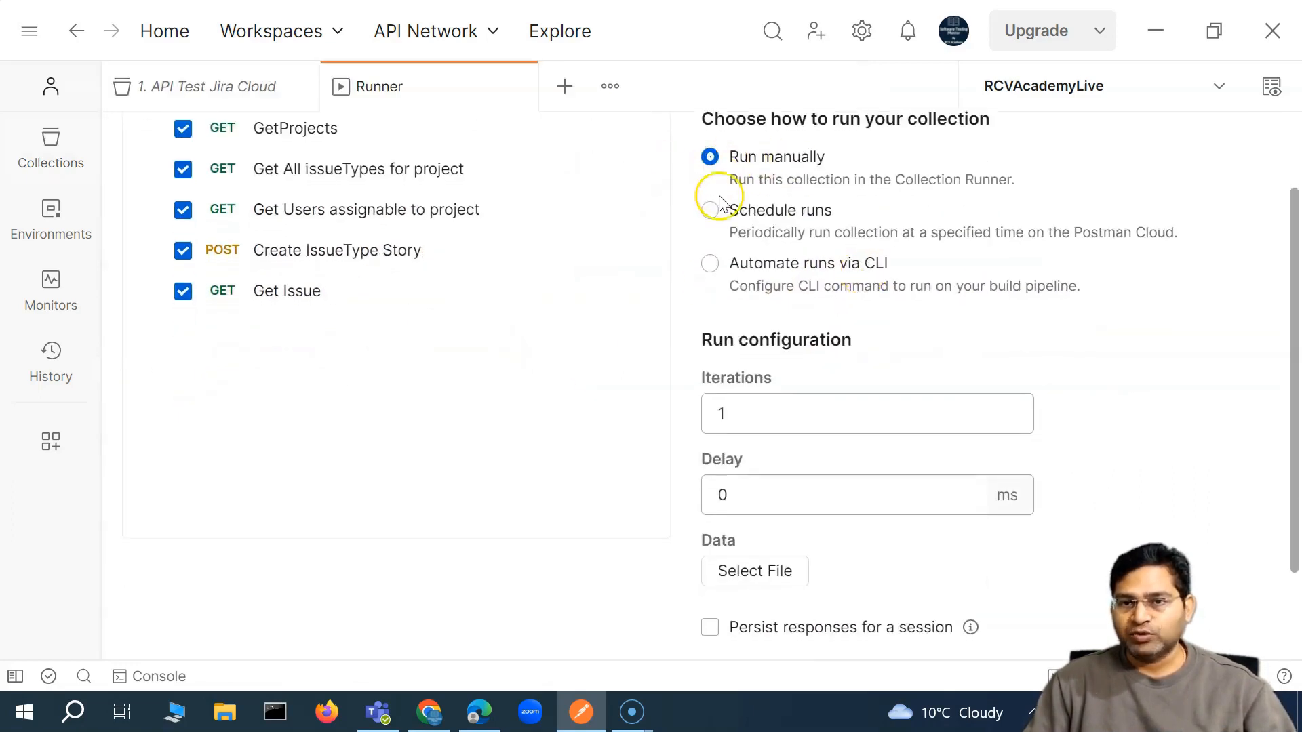
pyautogui.click(759, 231)
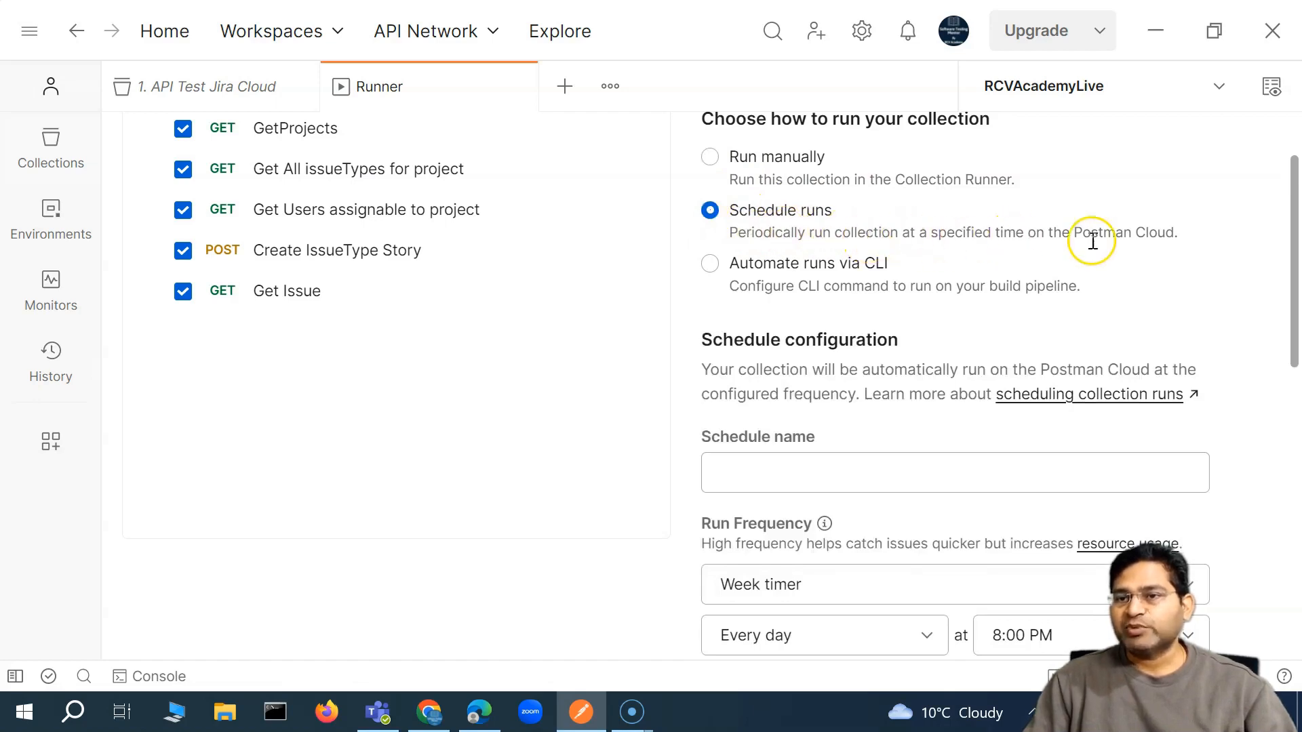
pyautogui.scroll(2, 1160, 268)
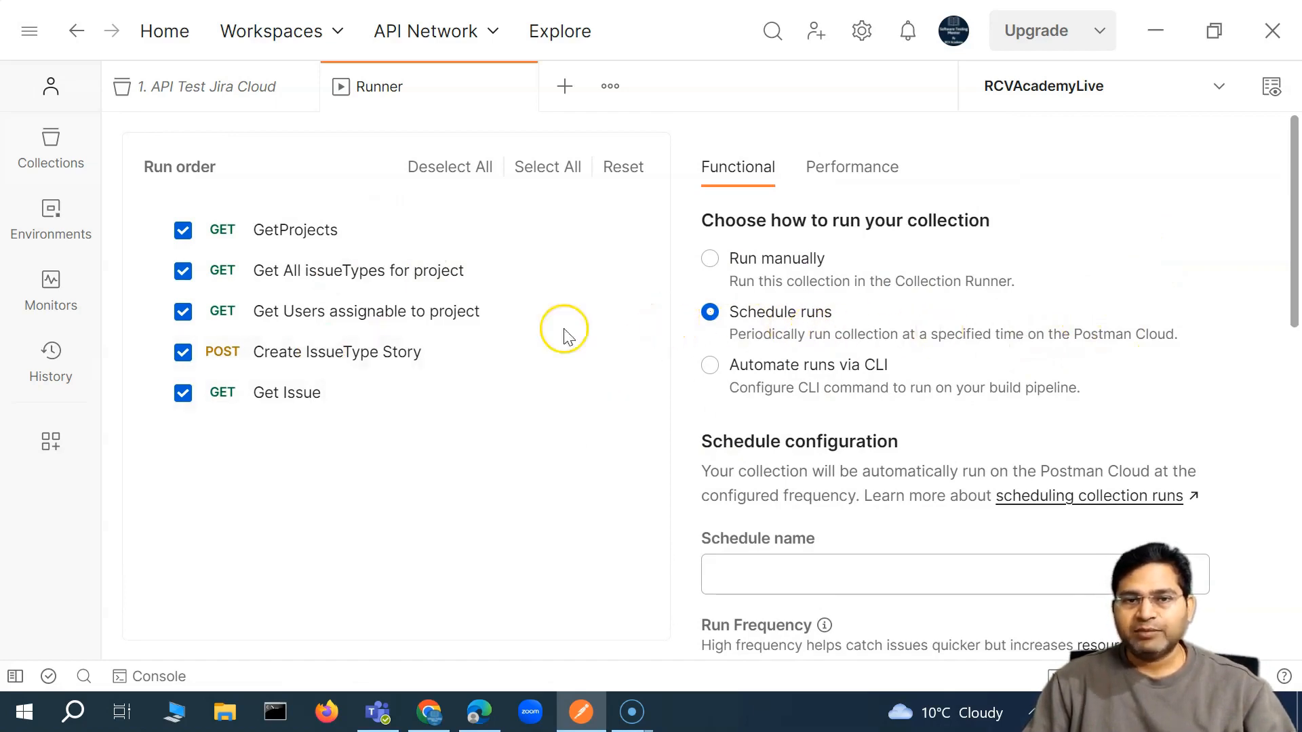
# Step: Examine the schedule settings, from schedule name and run frequency through environment, iterations and data file to email notifications
pyautogui.scroll(-3, 706, 434)
pyautogui.click(764, 369)
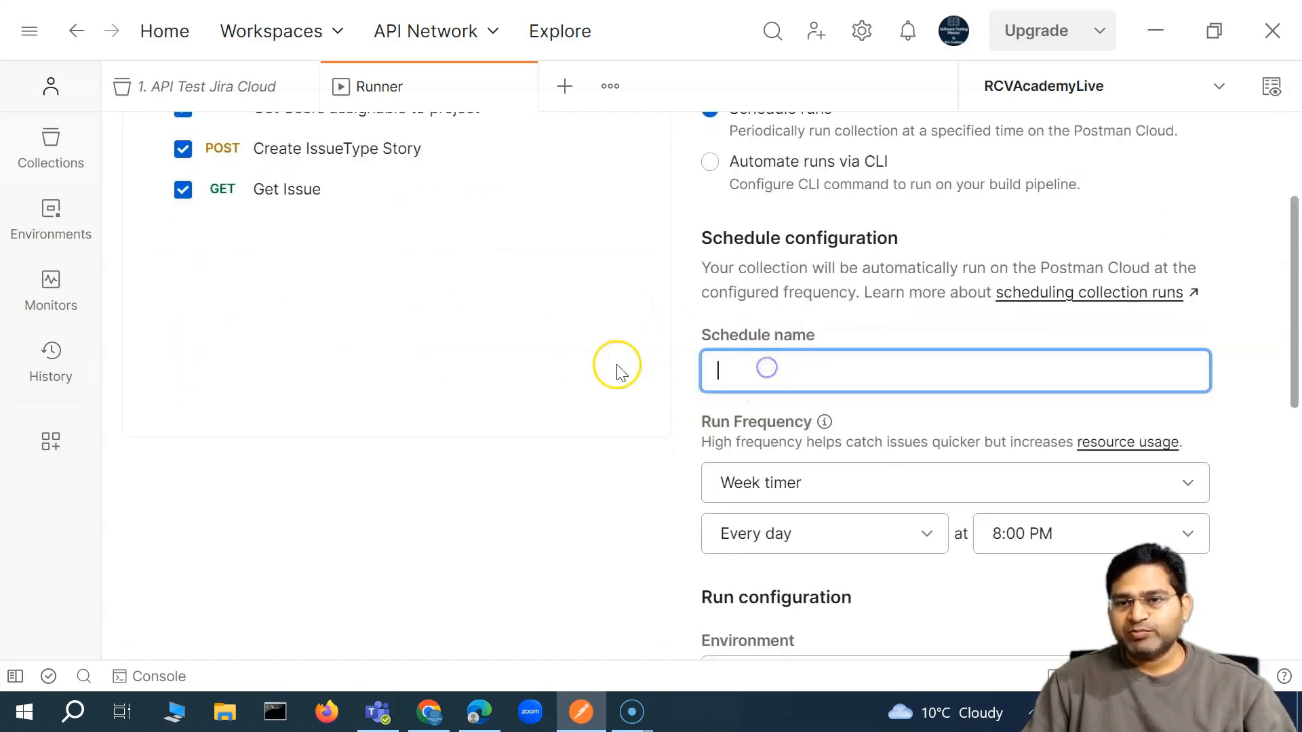
pyautogui.scroll(3, 610, 374)
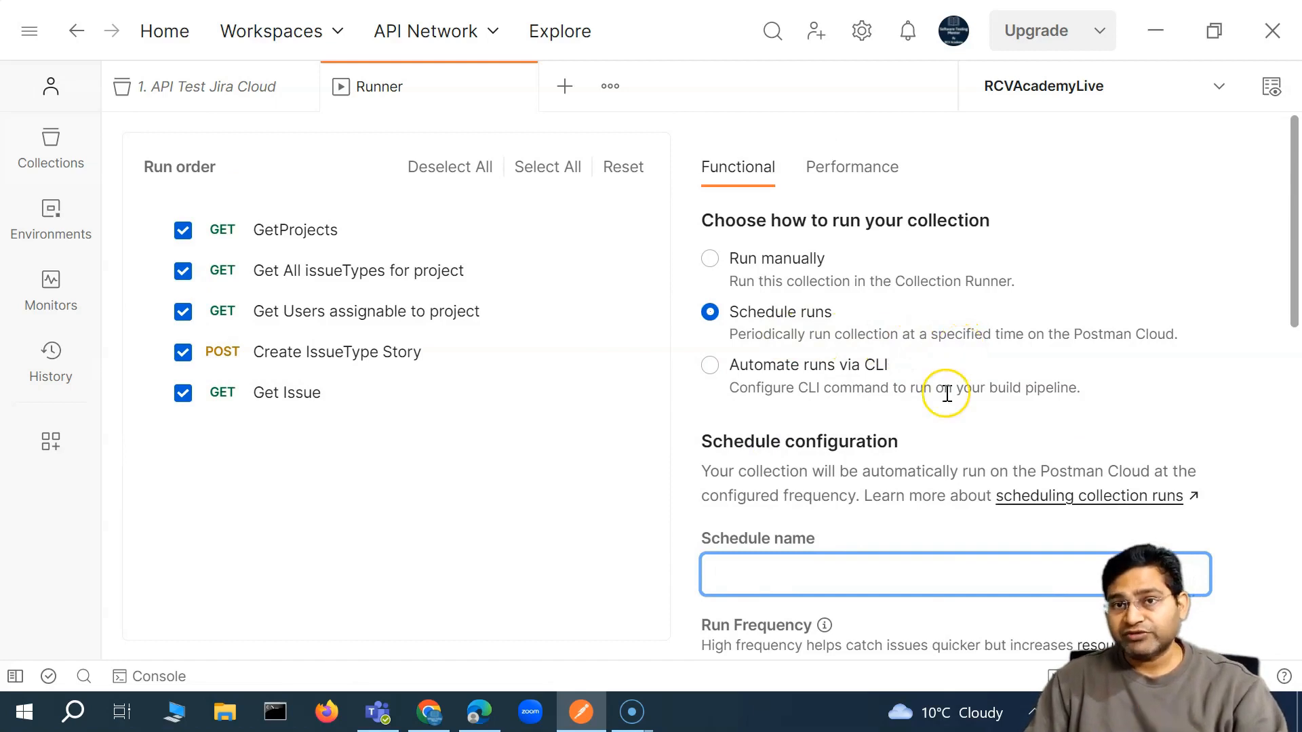
pyautogui.scroll(-2, 939, 393)
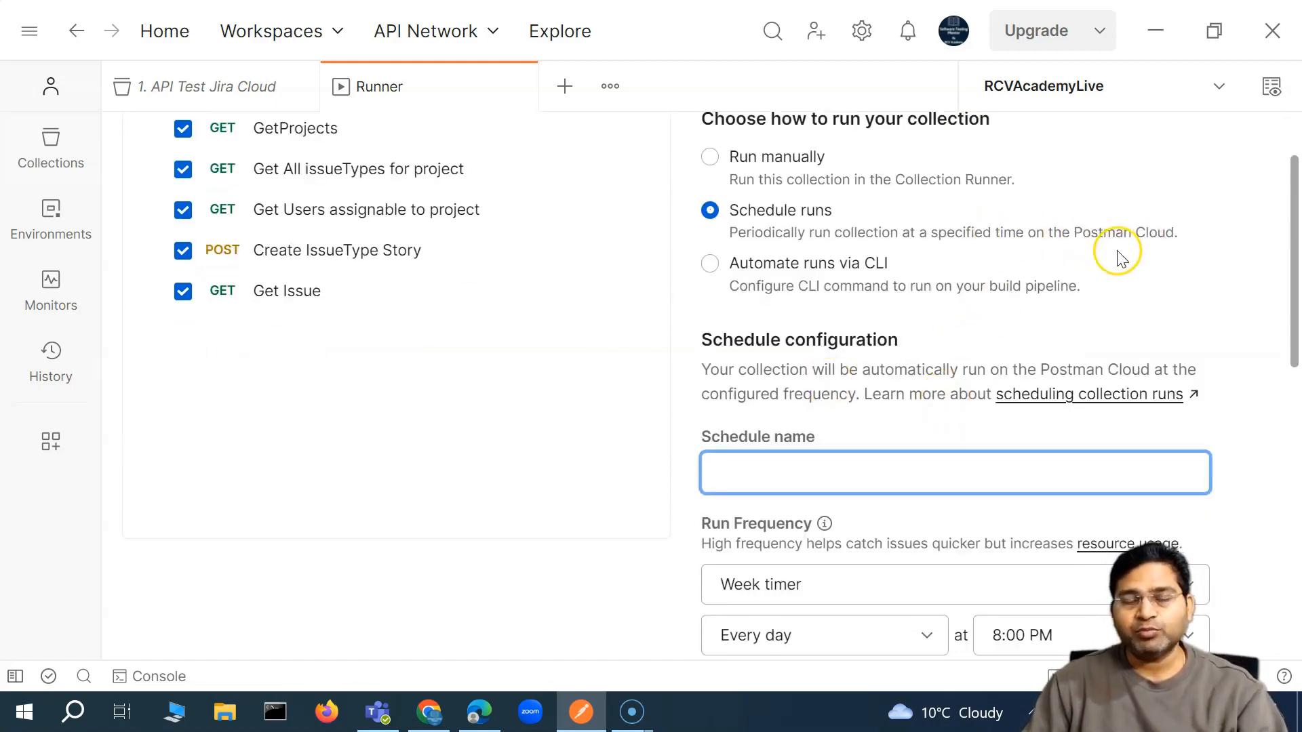
pyautogui.scroll(2, 666, 405)
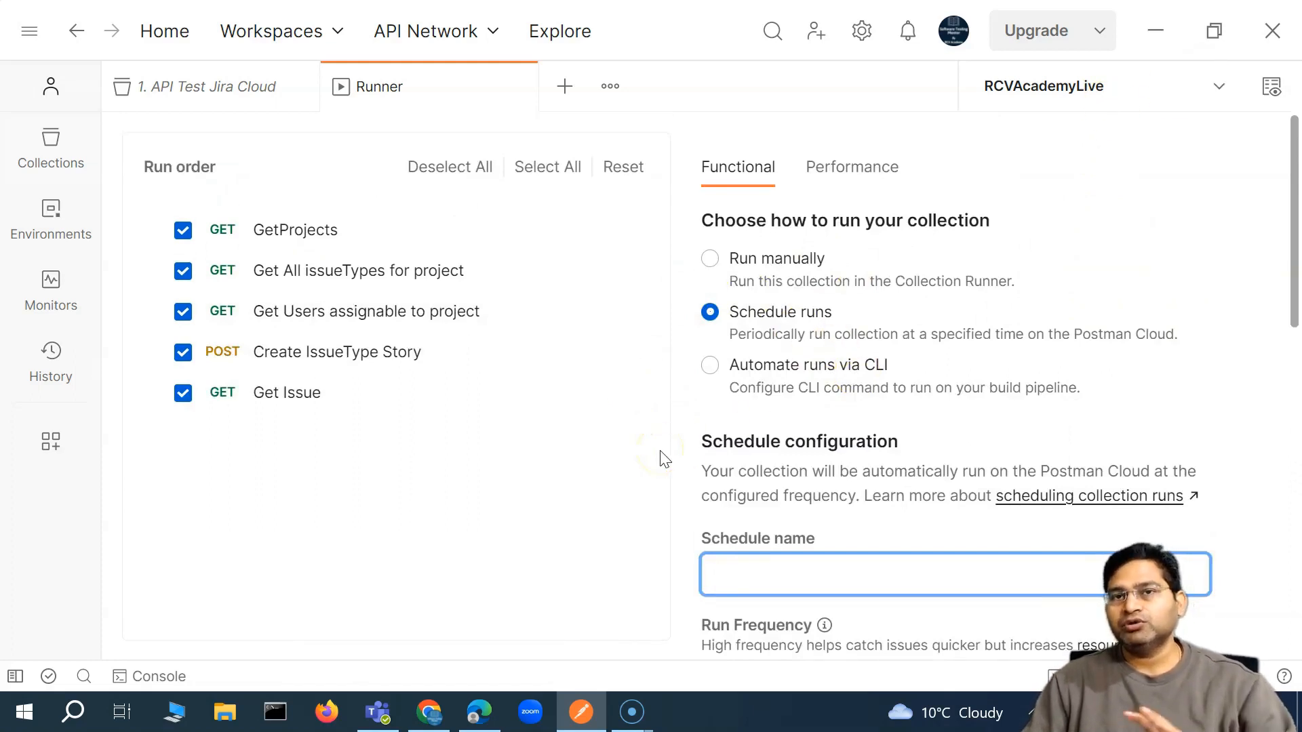
pyautogui.scroll(-3, 441, 495)
pyautogui.scroll(2, 569, 400)
pyautogui.scroll(1, 619, 488)
pyautogui.scroll(-10, 621, 495)
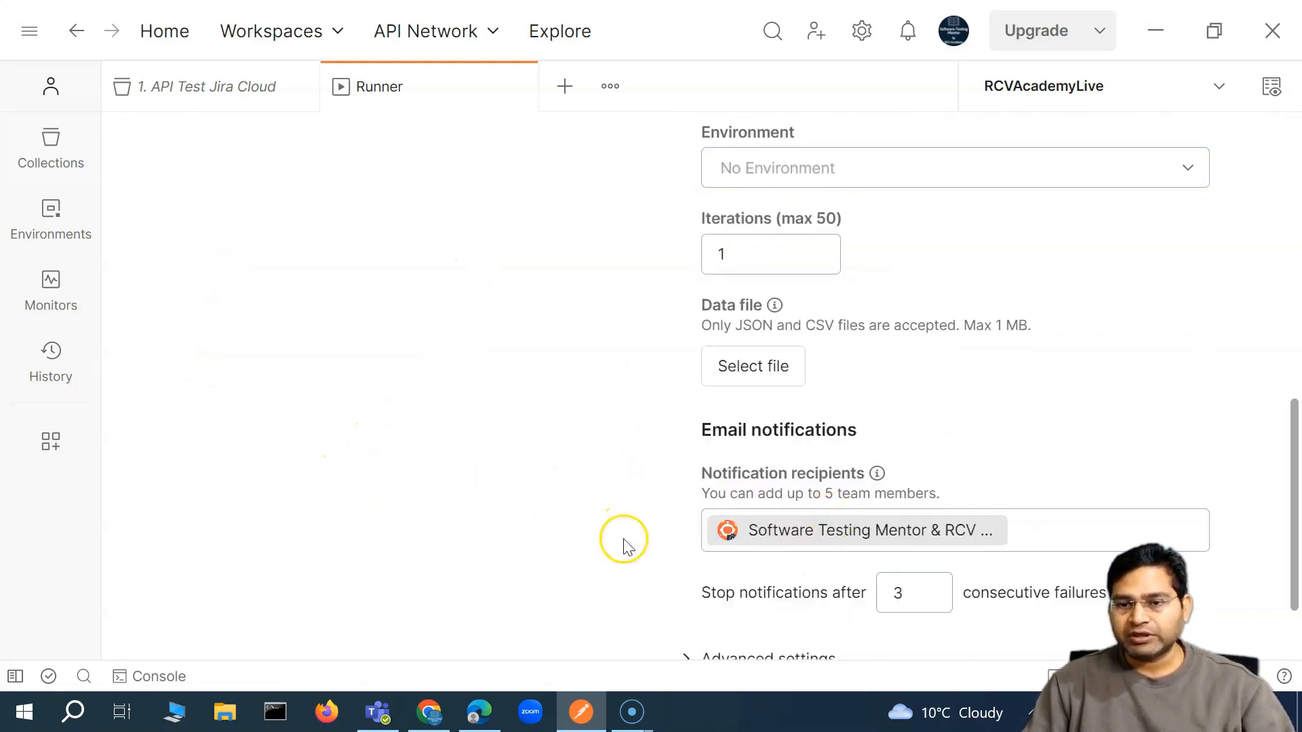
pyautogui.scroll(10, 597, 414)
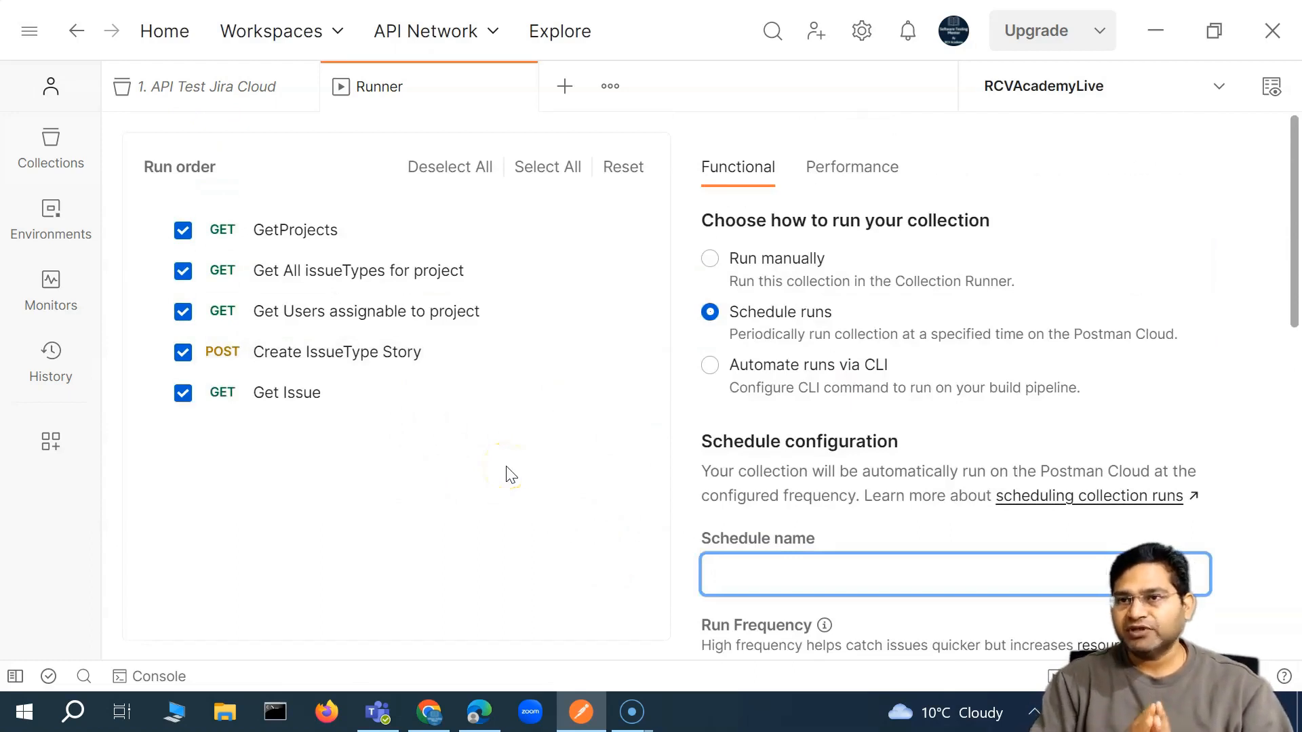
# Step: View the profile details of the account that is signed in
pyautogui.click(954, 31)
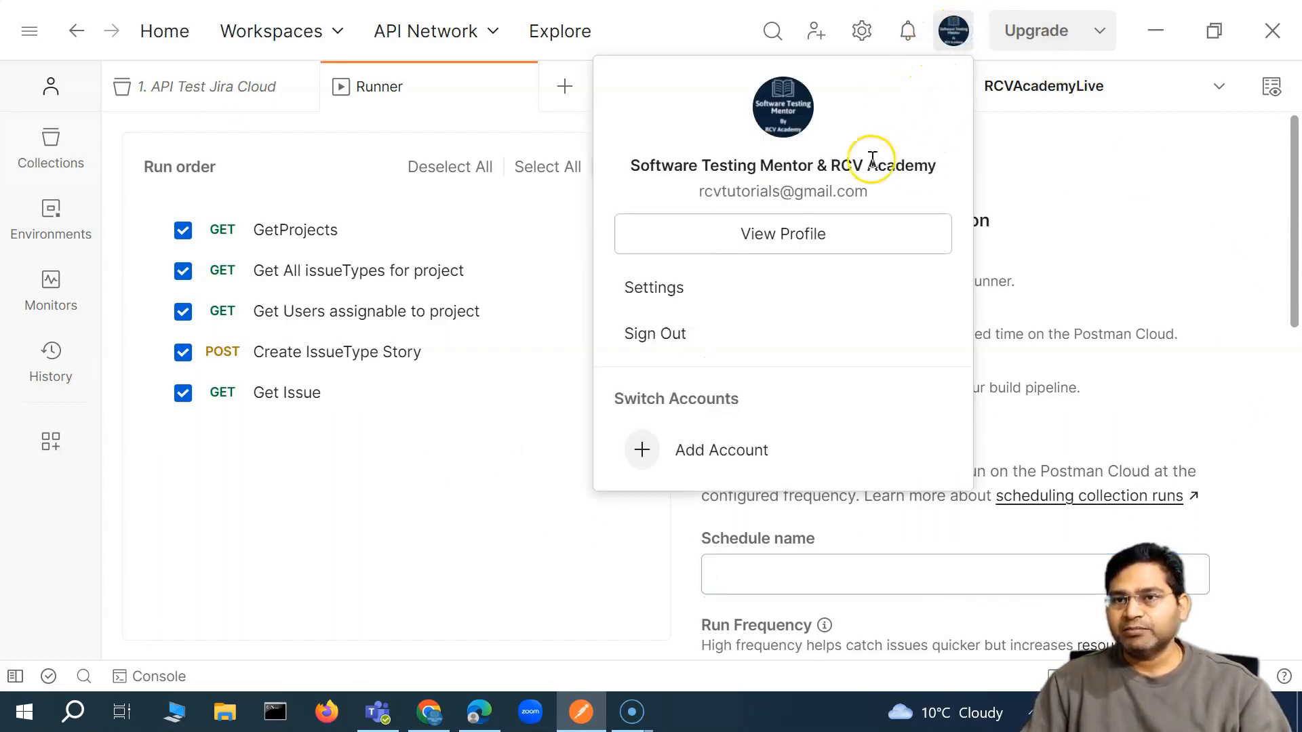
pyautogui.click(1139, 179)
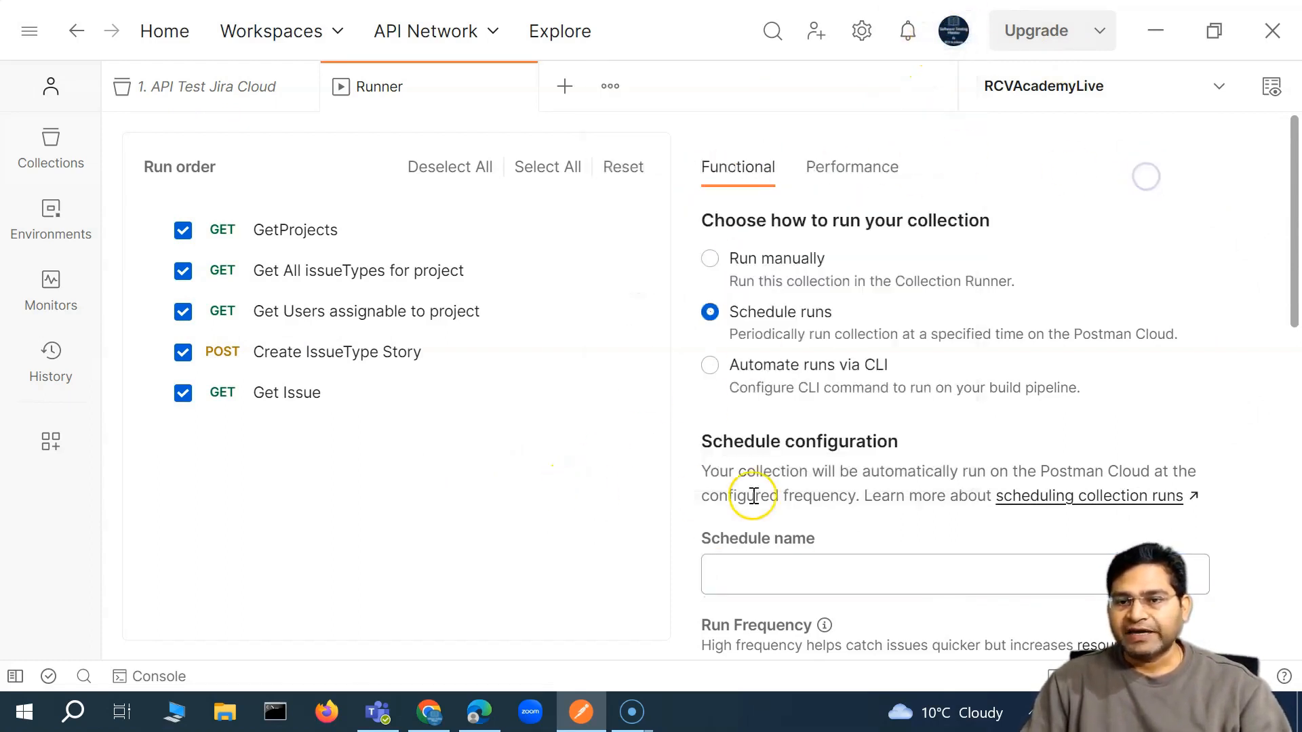
pyautogui.scroll(-5, 750, 494)
pyautogui.scroll(3, 679, 325)
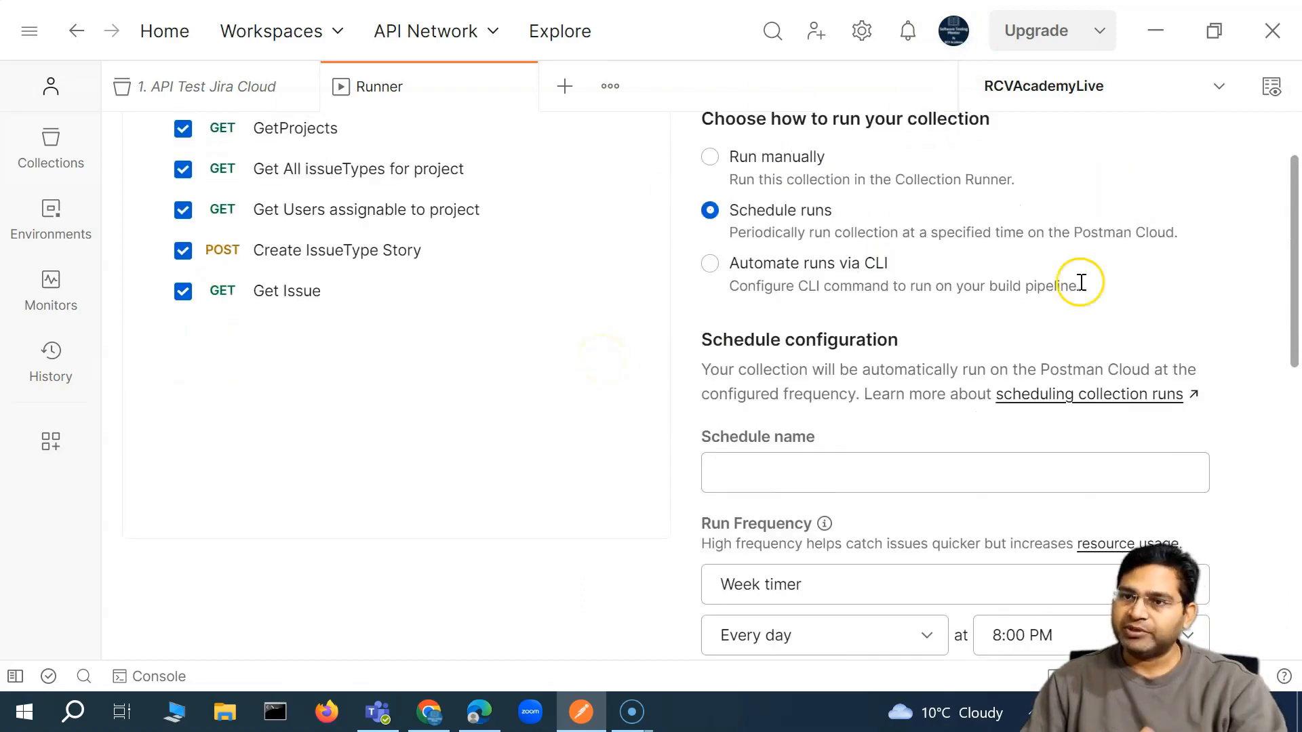
pyautogui.scroll(2, 721, 420)
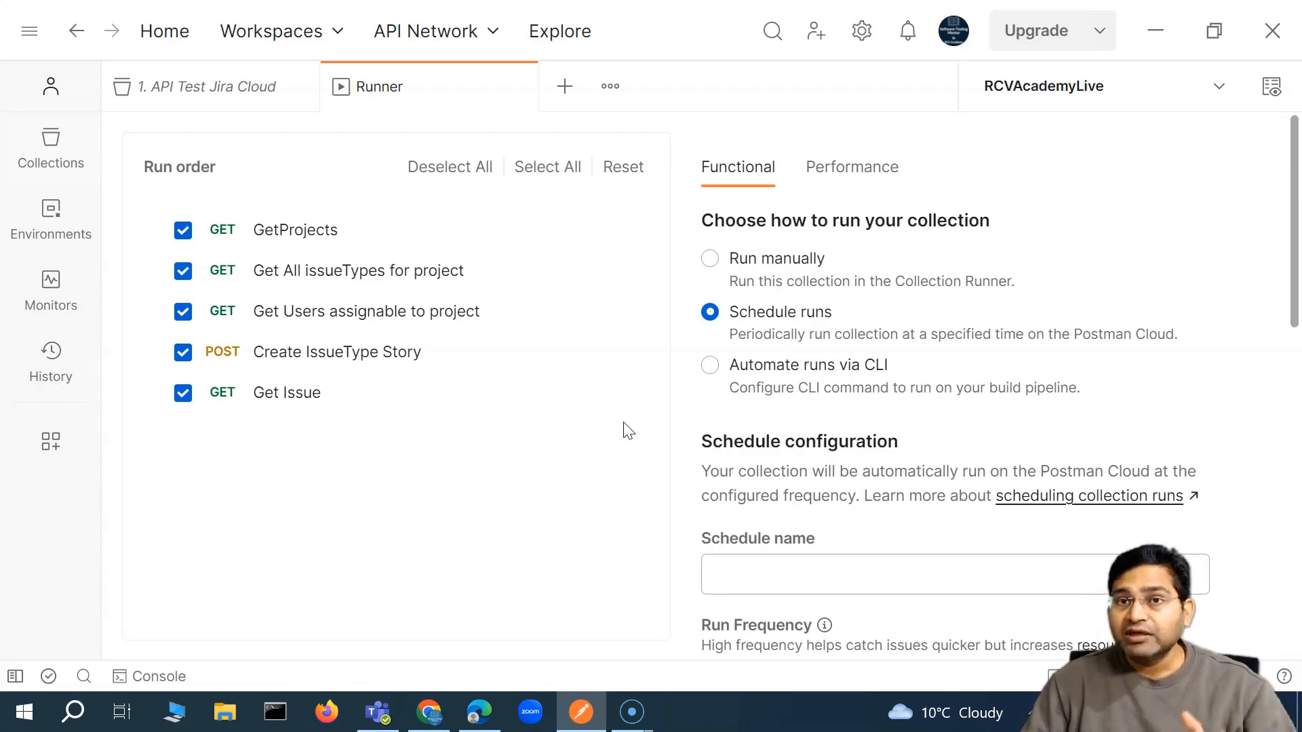
pyautogui.scroll(-2, 645, 456)
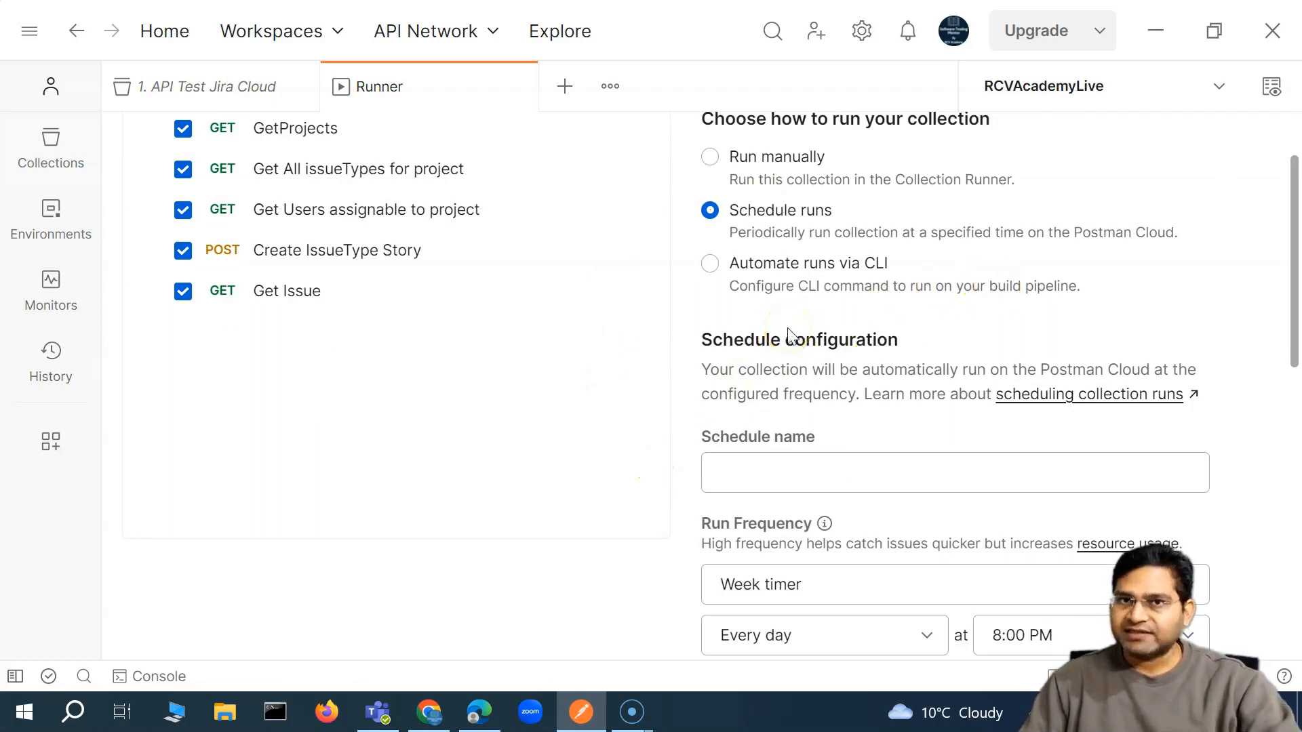
pyautogui.moveTo(856, 340); pyautogui.dragTo(894, 341)
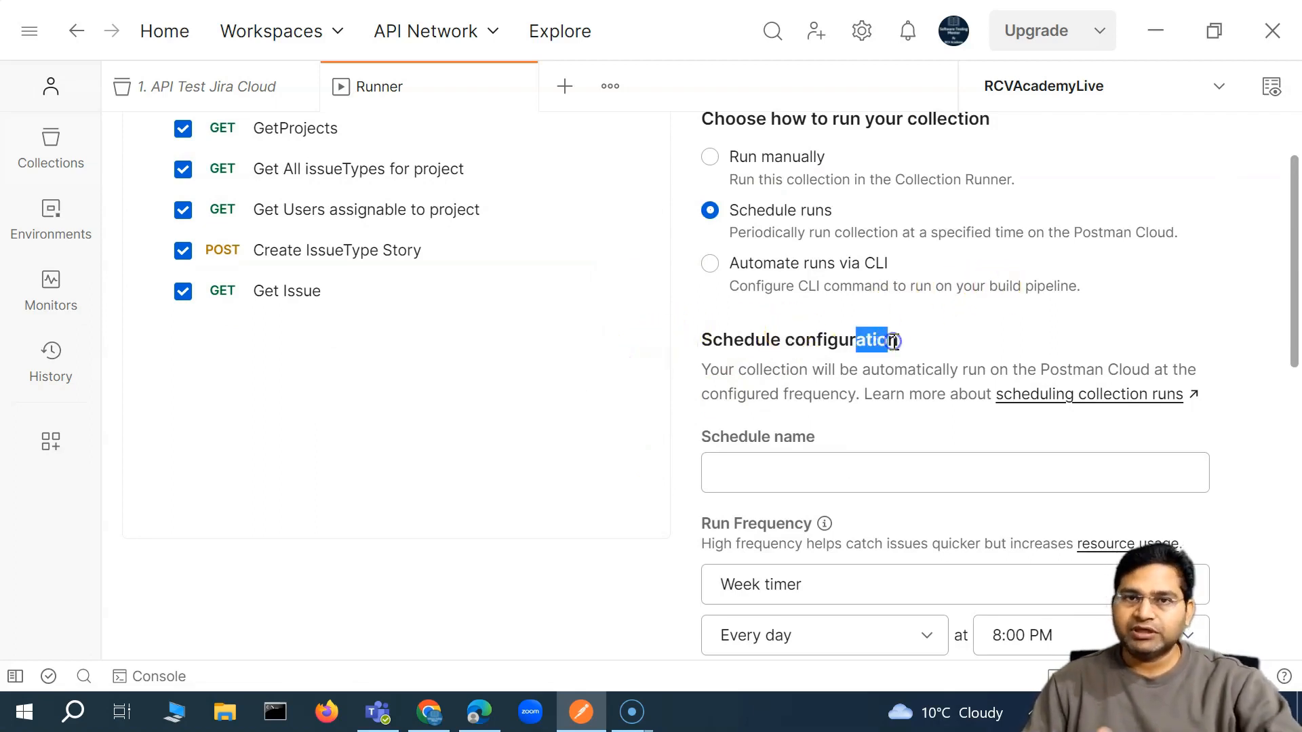
pyautogui.click(894, 341)
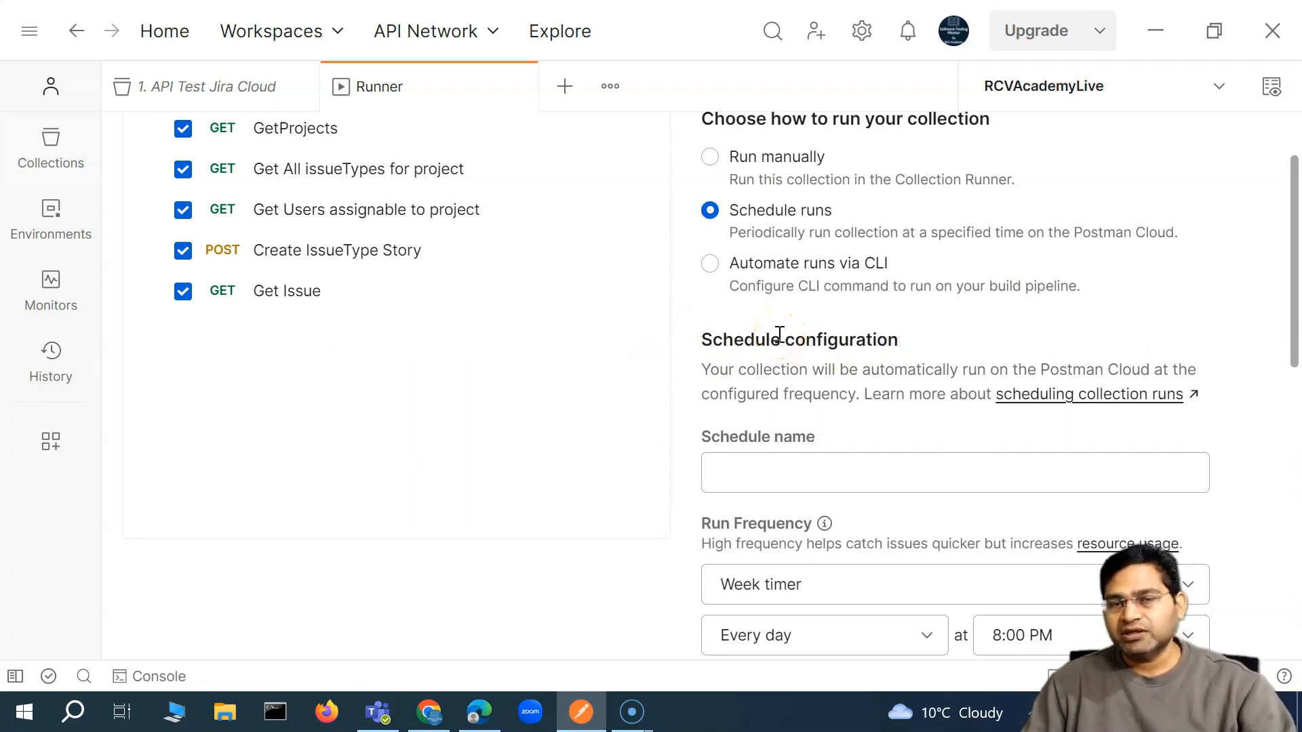
pyautogui.moveTo(878, 340); pyautogui.dragTo(921, 343)
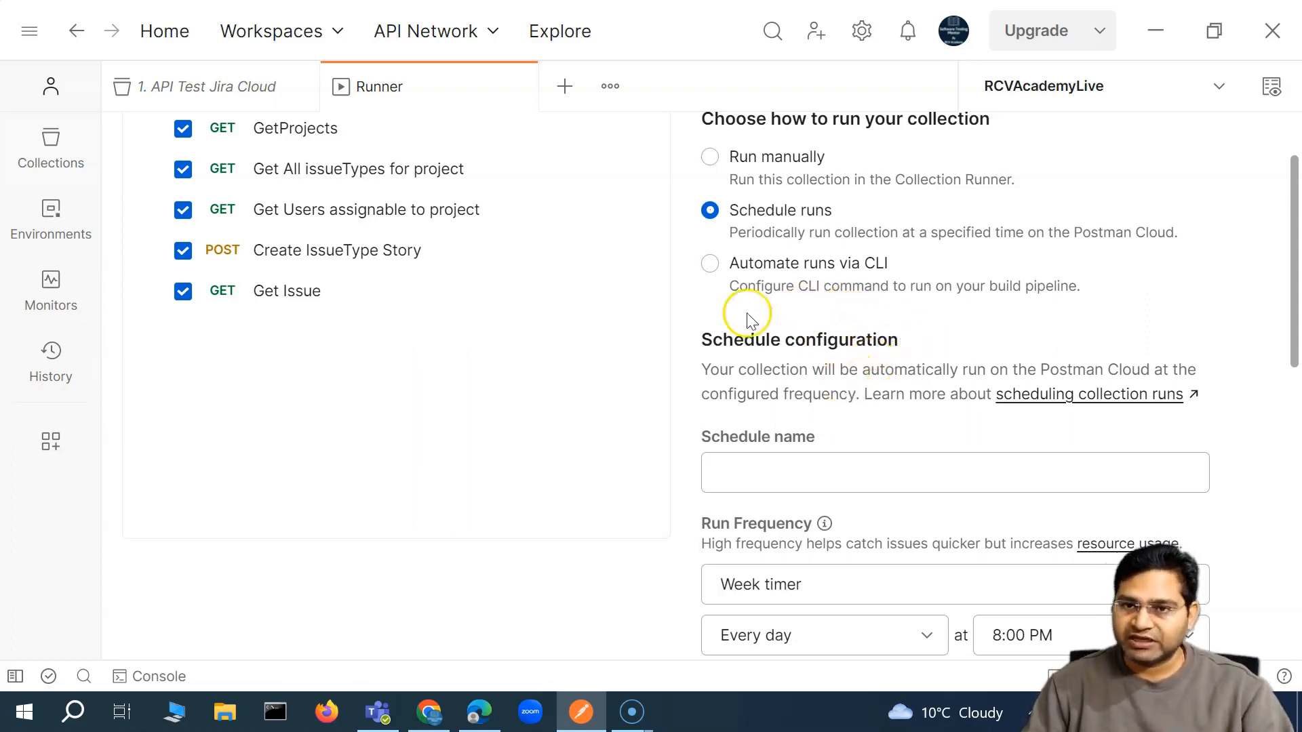
pyautogui.scroll(-2, 780, 347)
pyautogui.scroll(2, 761, 233)
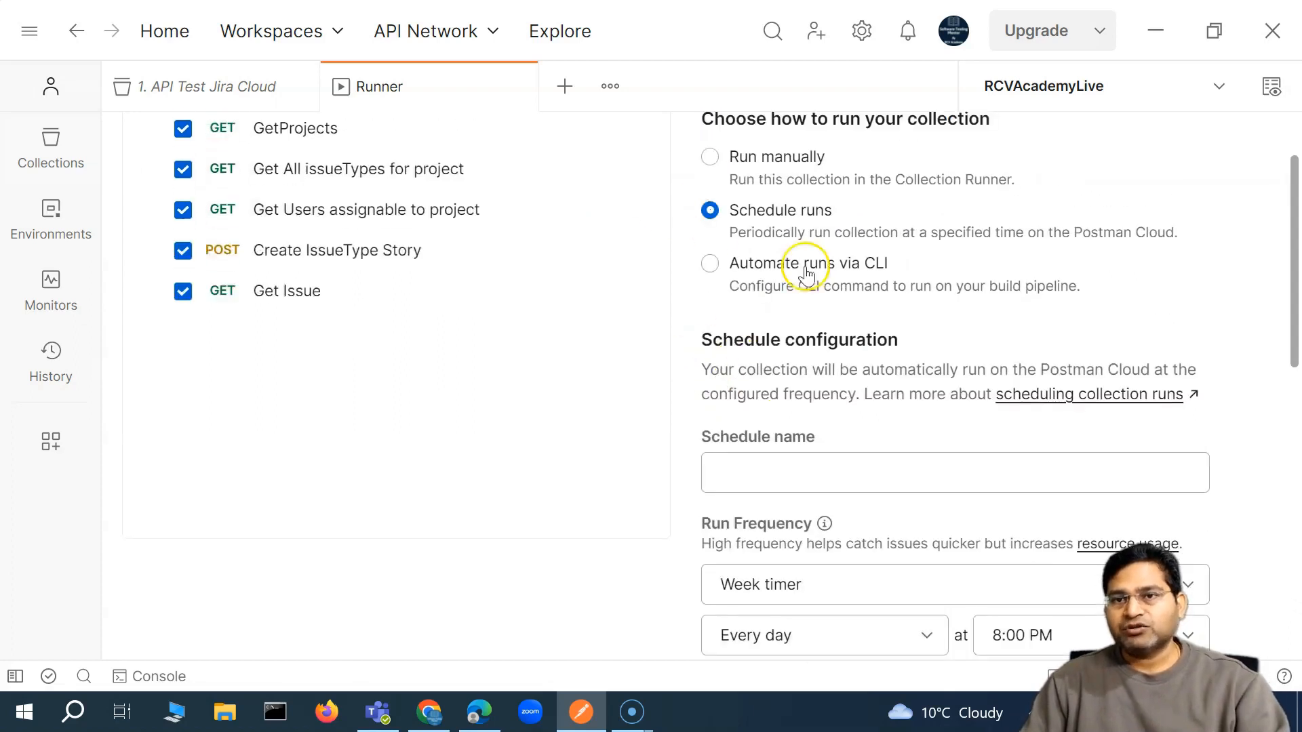
# Step: Name the scheduled run "run1"
pyautogui.scroll(-2, 771, 246)
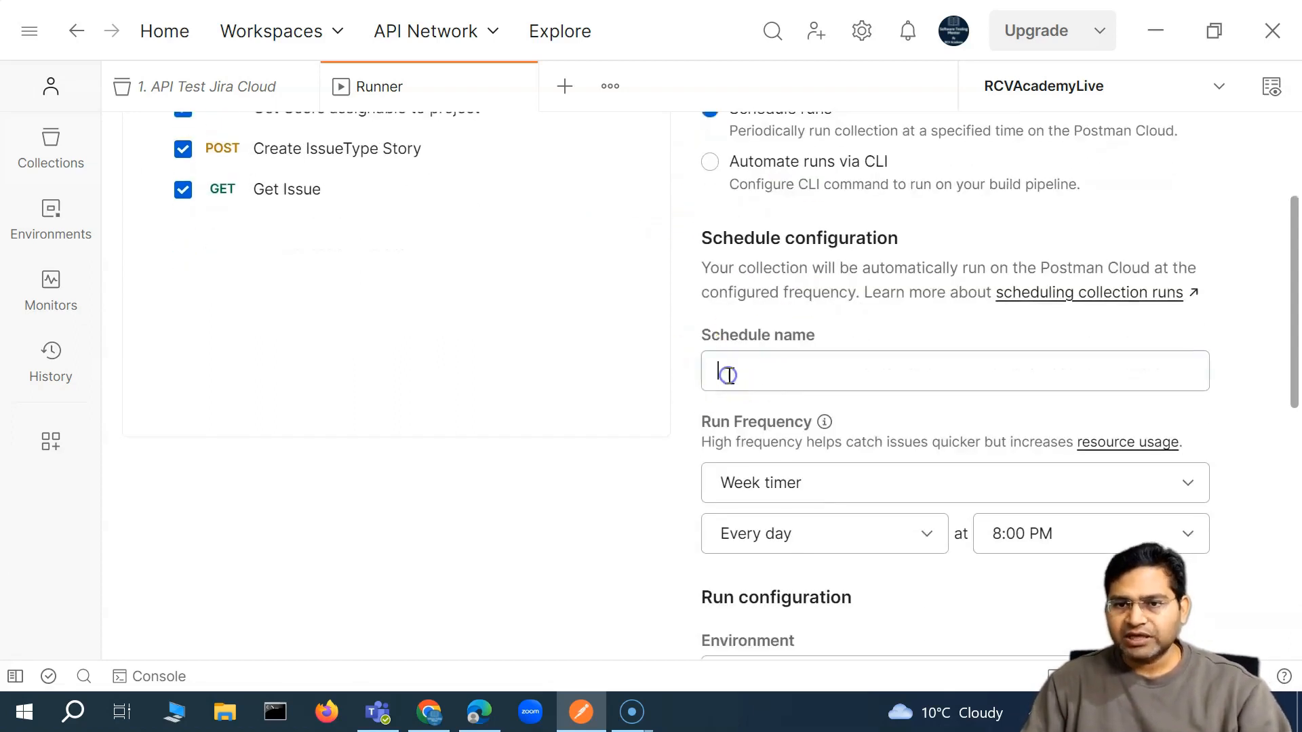
pyautogui.click(727, 374)
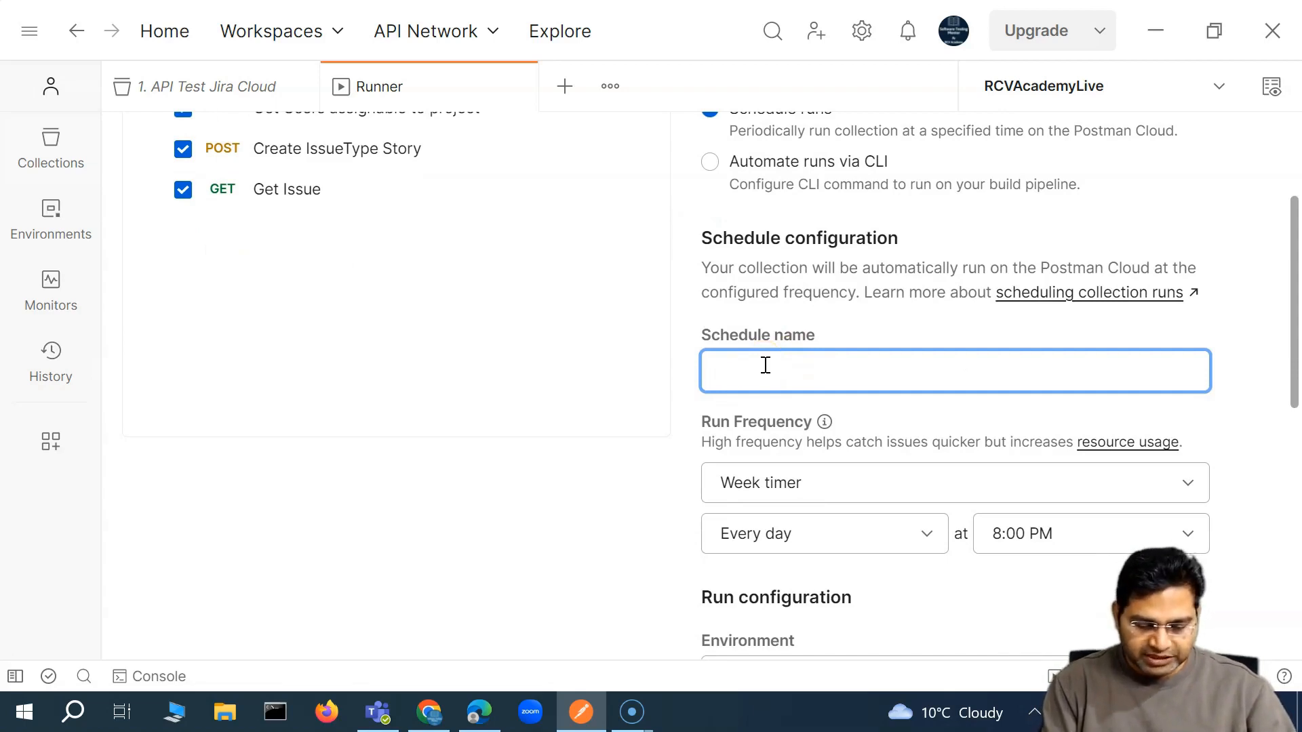
pyautogui.write('run1')
# Step: Set the run frequency to Hour timer with a run every hour
pyautogui.scroll(-2, 793, 360)
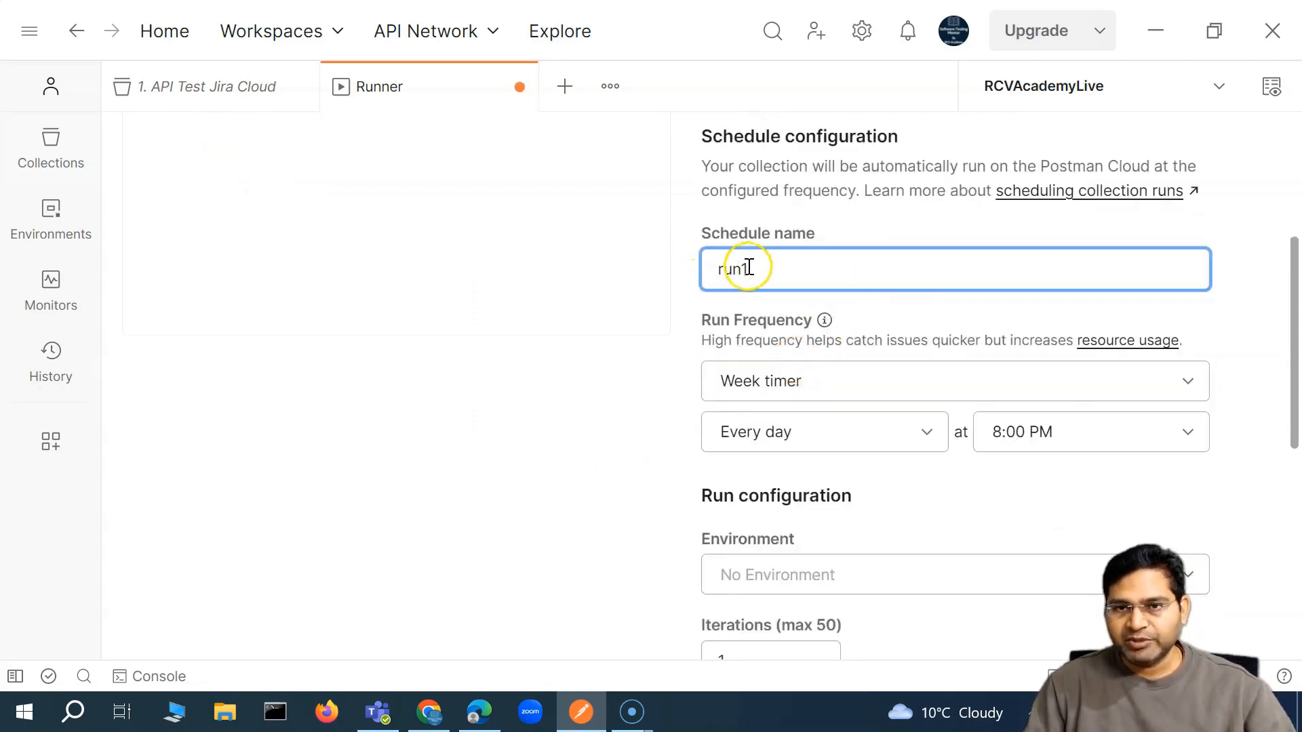
pyautogui.click(792, 383)
pyautogui.scroll(-4, 812, 336)
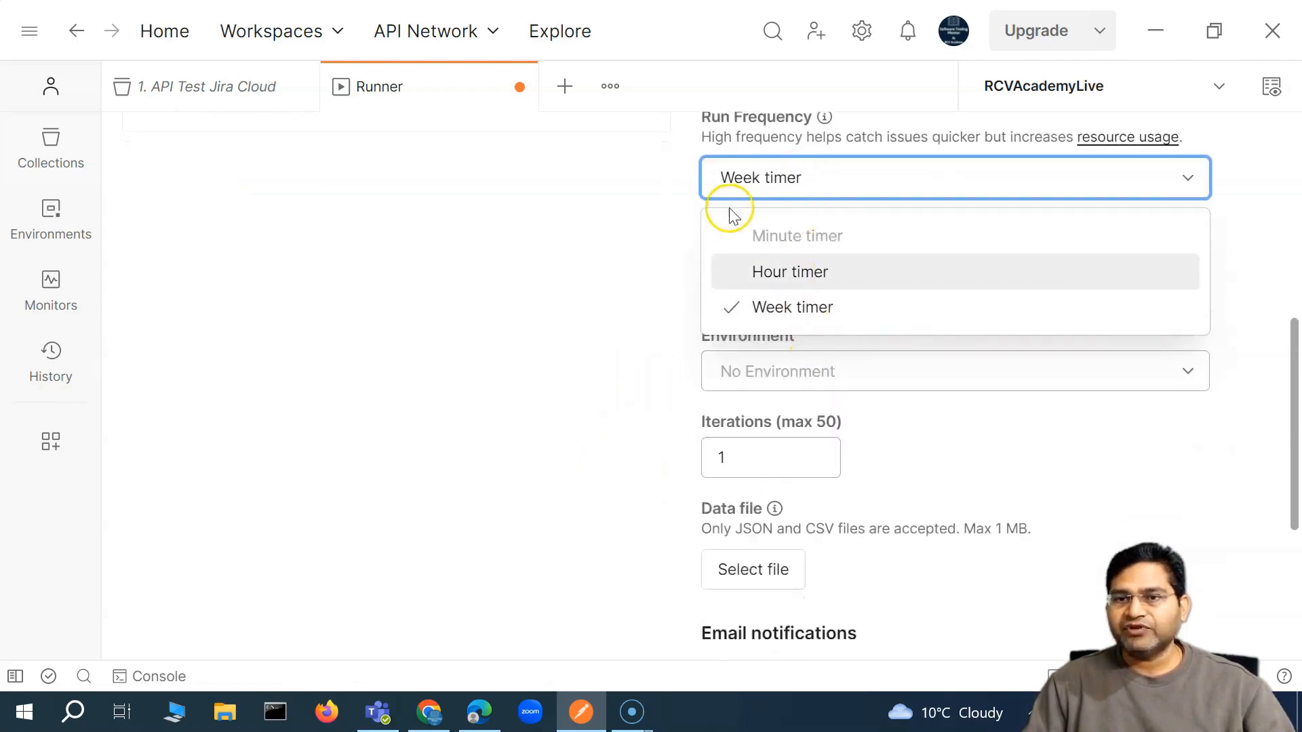
pyautogui.scroll(-2, 678, 219)
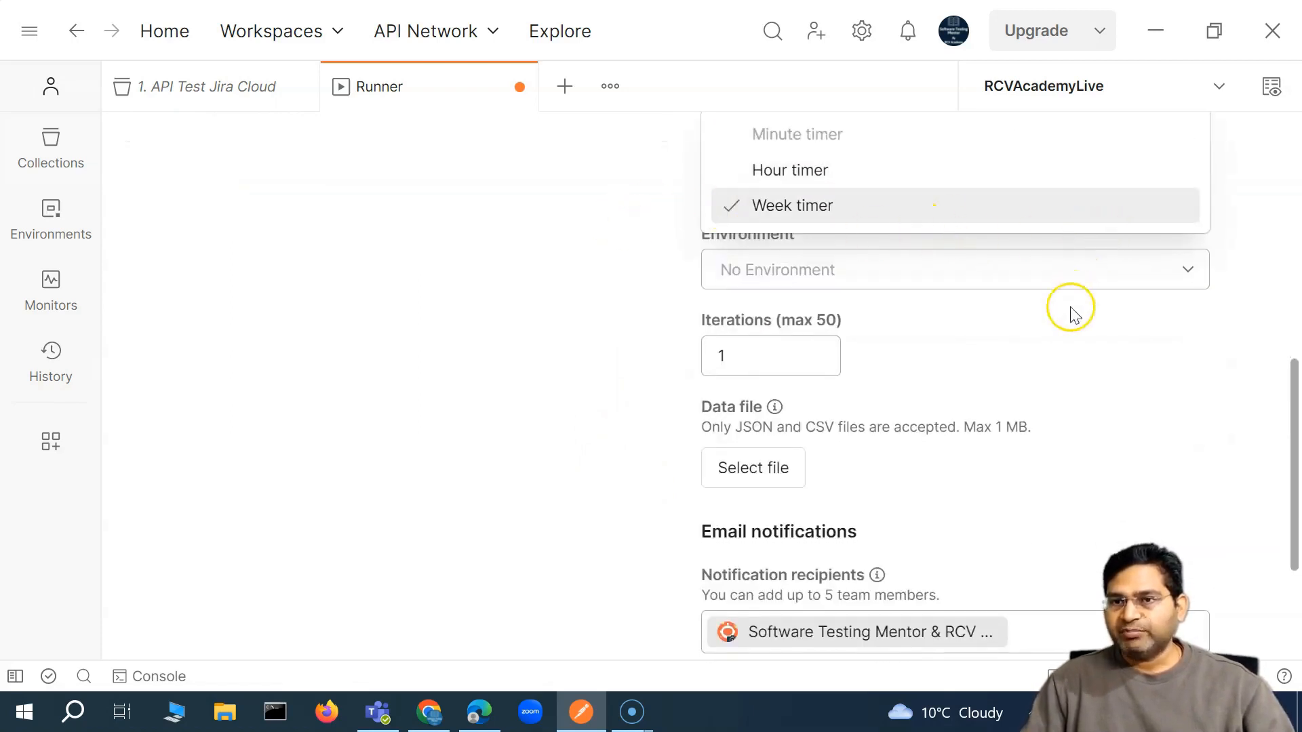
pyautogui.scroll(4, 1077, 302)
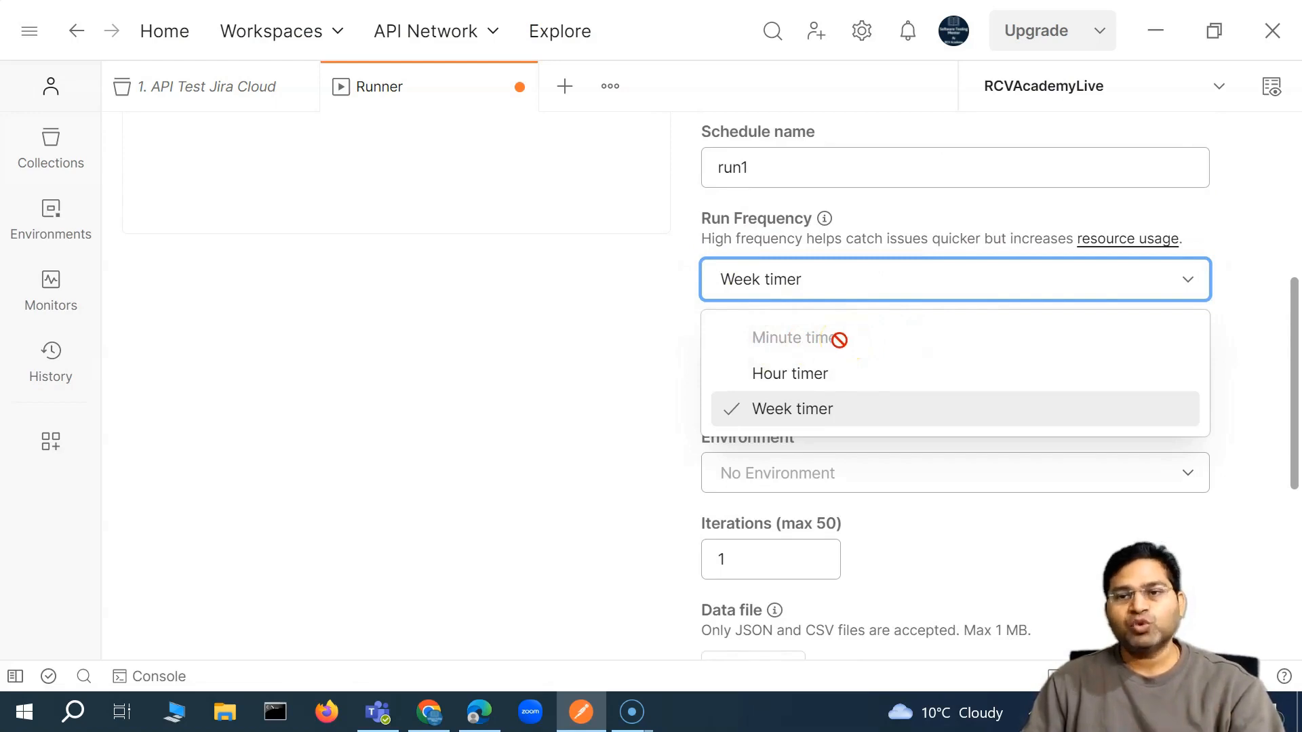
pyautogui.click(787, 374)
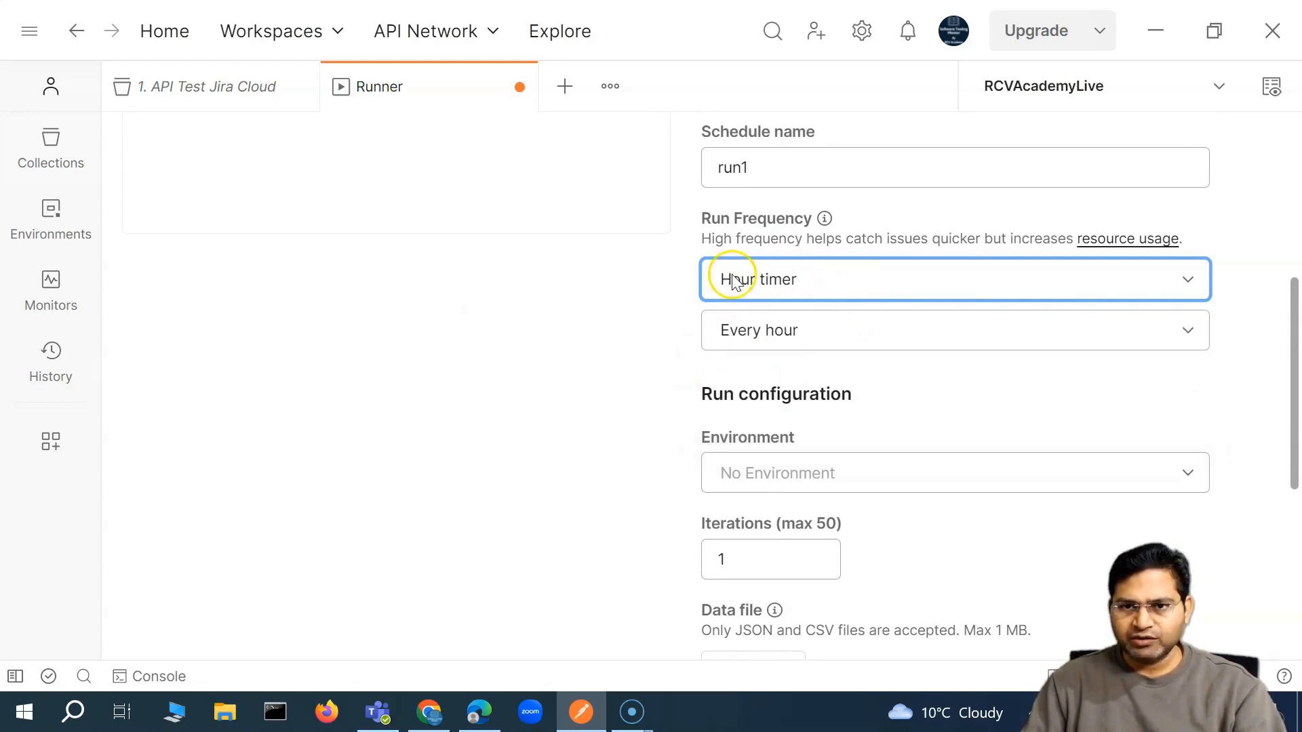
pyautogui.click(756, 337)
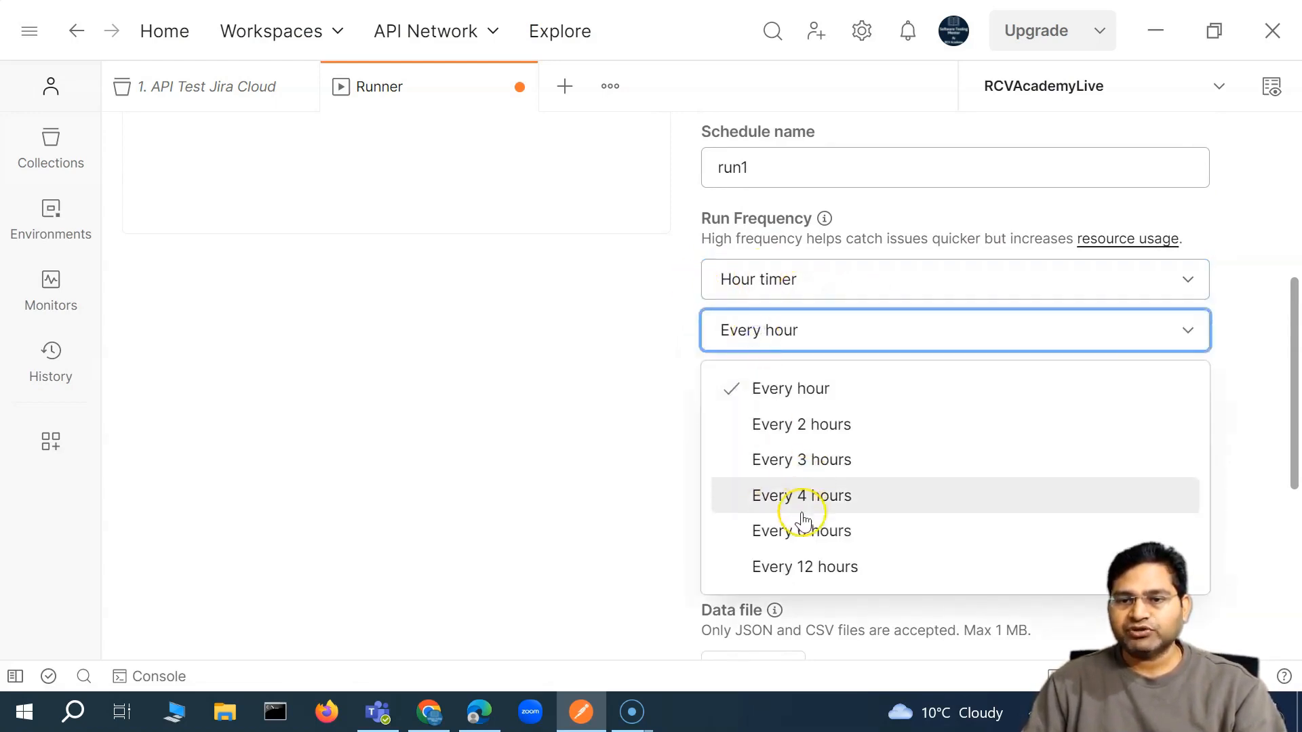
pyautogui.click(787, 392)
# Step: Choose RCVAcademyLive as the environment for the scheduled run
pyautogui.scroll(-3, 556, 366)
pyautogui.click(799, 268)
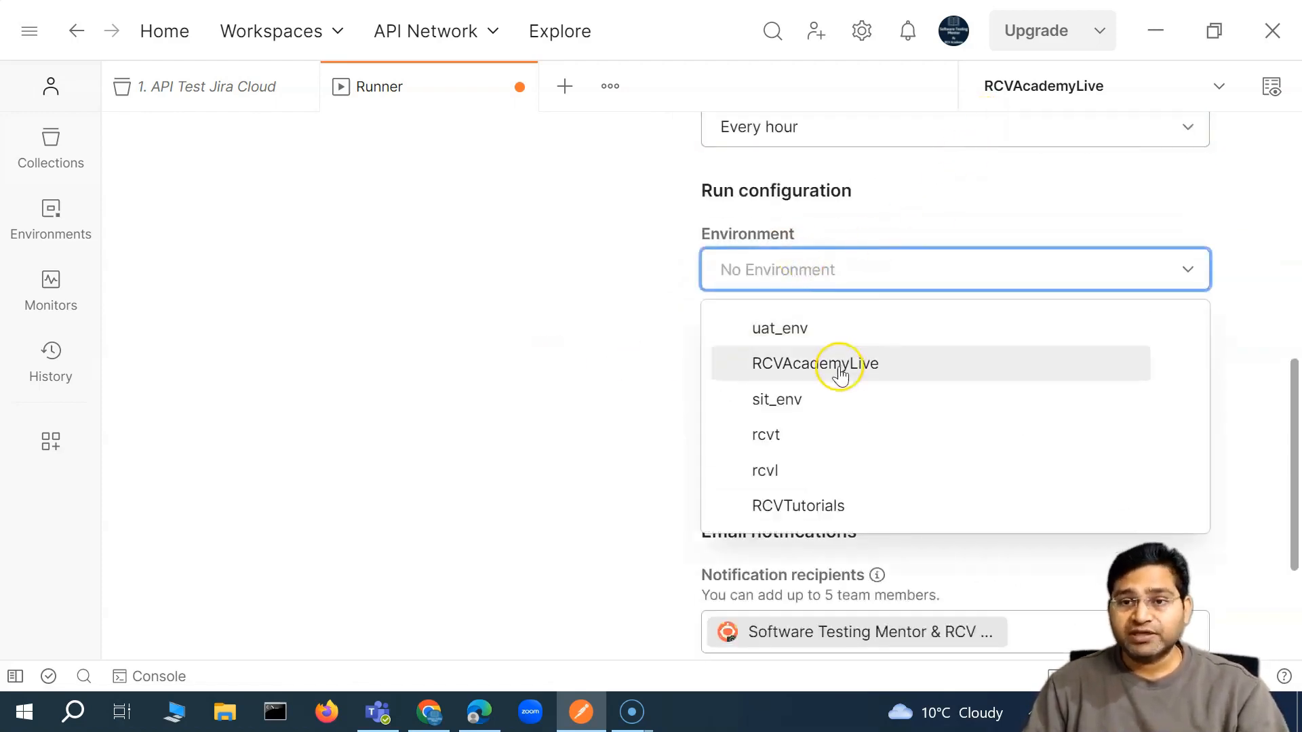
pyautogui.click(816, 371)
# Step: Set the number of iterations for the scheduled run to 2
pyautogui.scroll(-2, 950, 326)
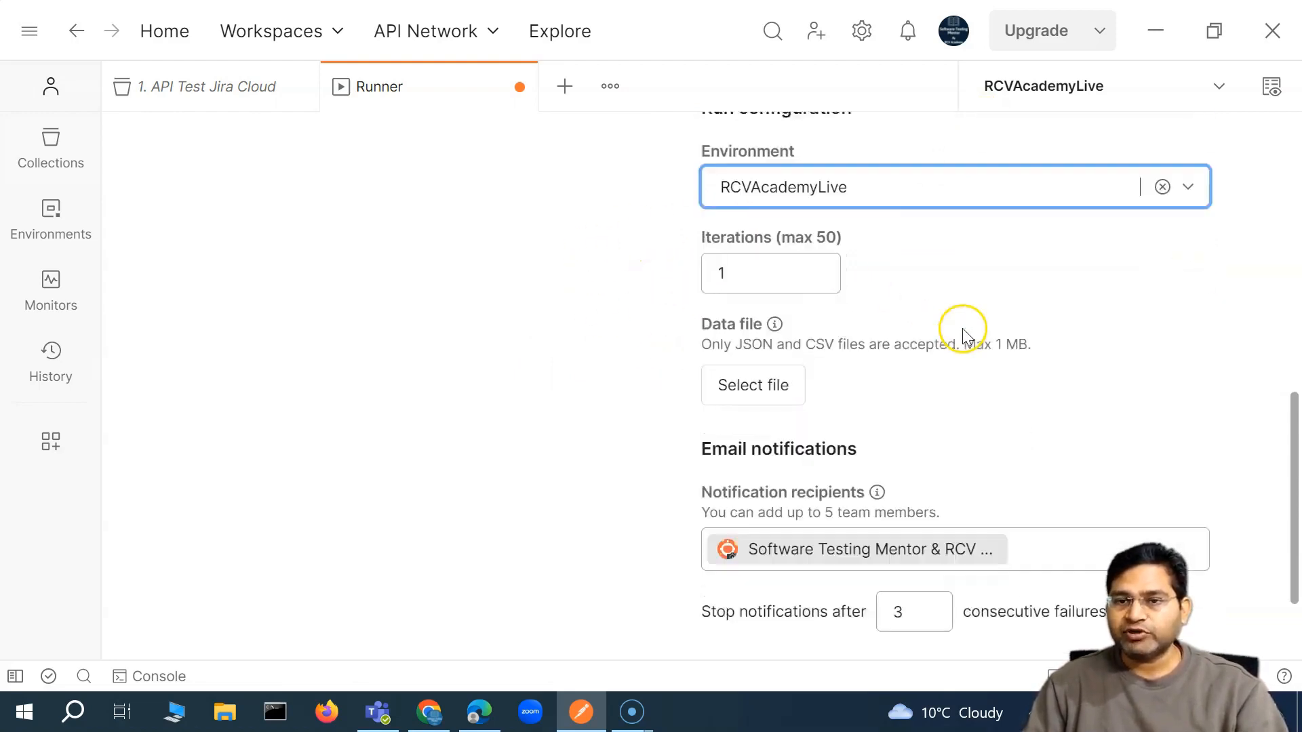
pyautogui.click(761, 252)
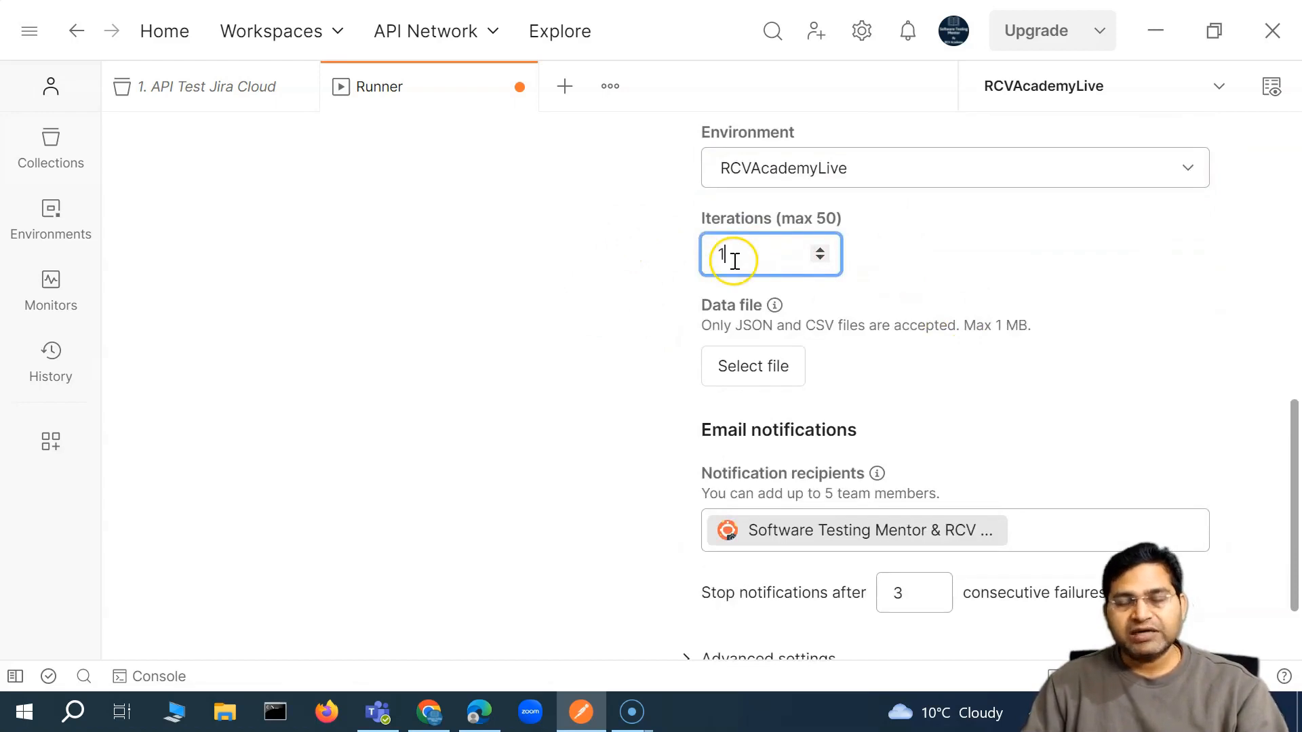
pyautogui.scroll(2, 833, 346)
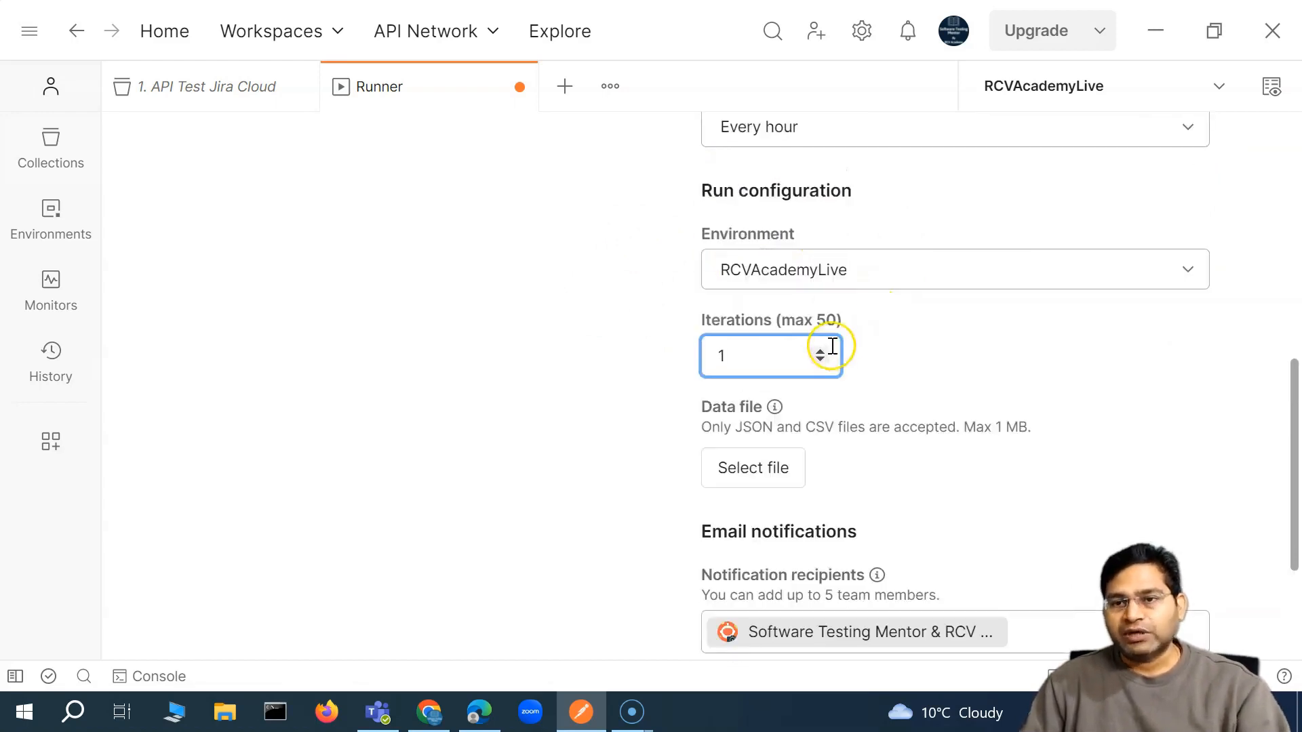
pyautogui.click(821, 354)
pyautogui.click(998, 352)
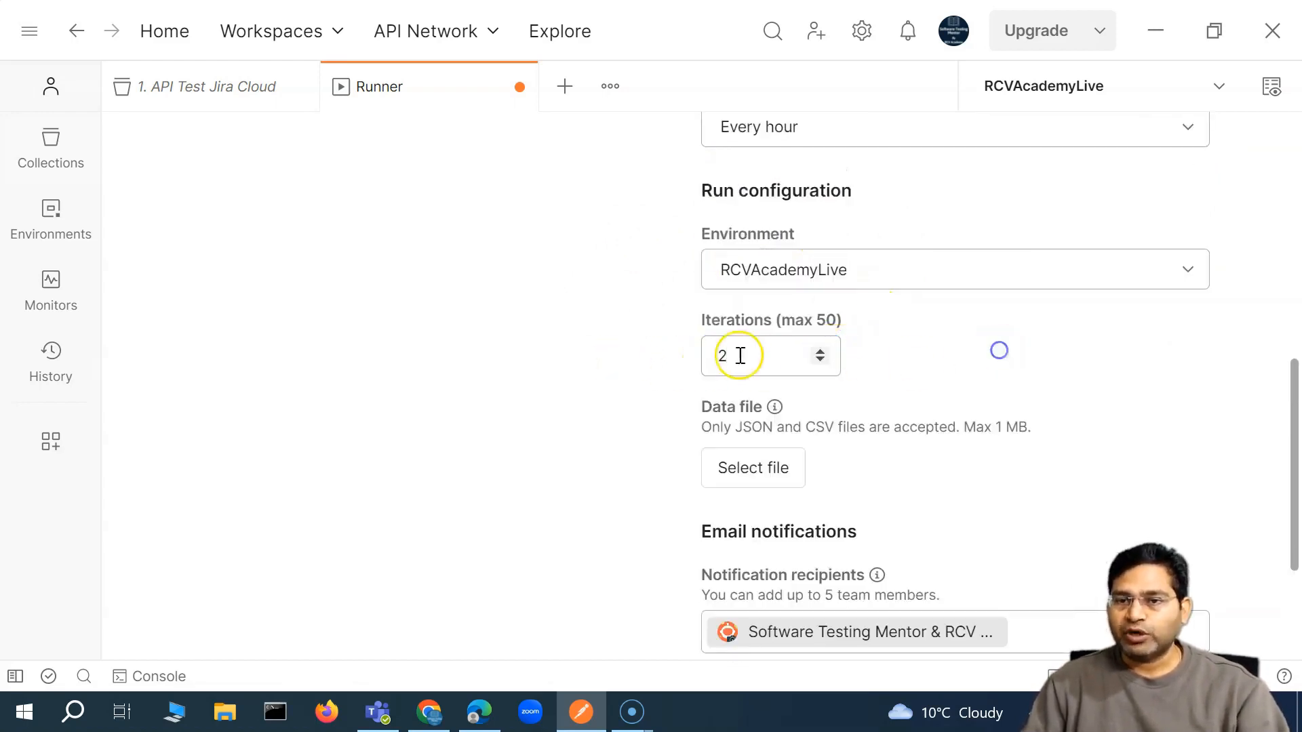
pyautogui.scroll(4, 882, 346)
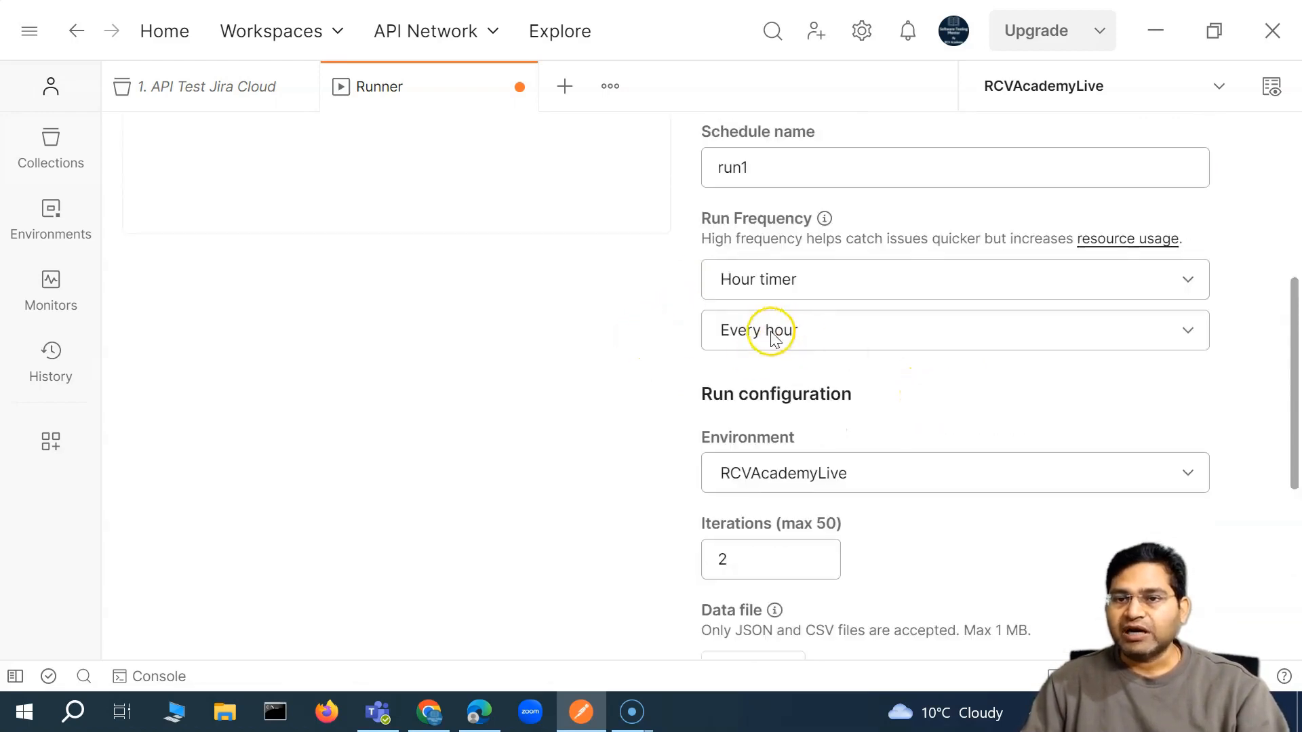
pyautogui.scroll(-6, 773, 332)
pyautogui.scroll(4, 779, 314)
pyautogui.click(780, 279)
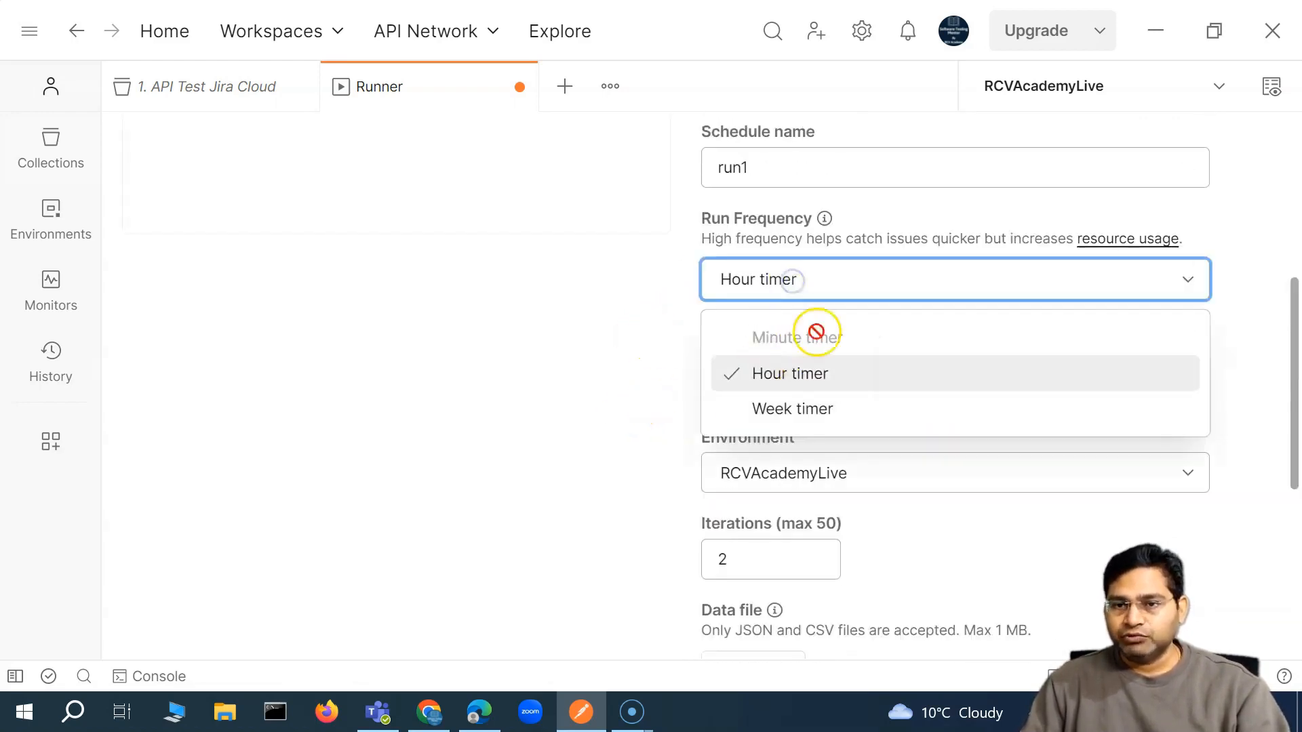
pyautogui.moveTo(825, 341)
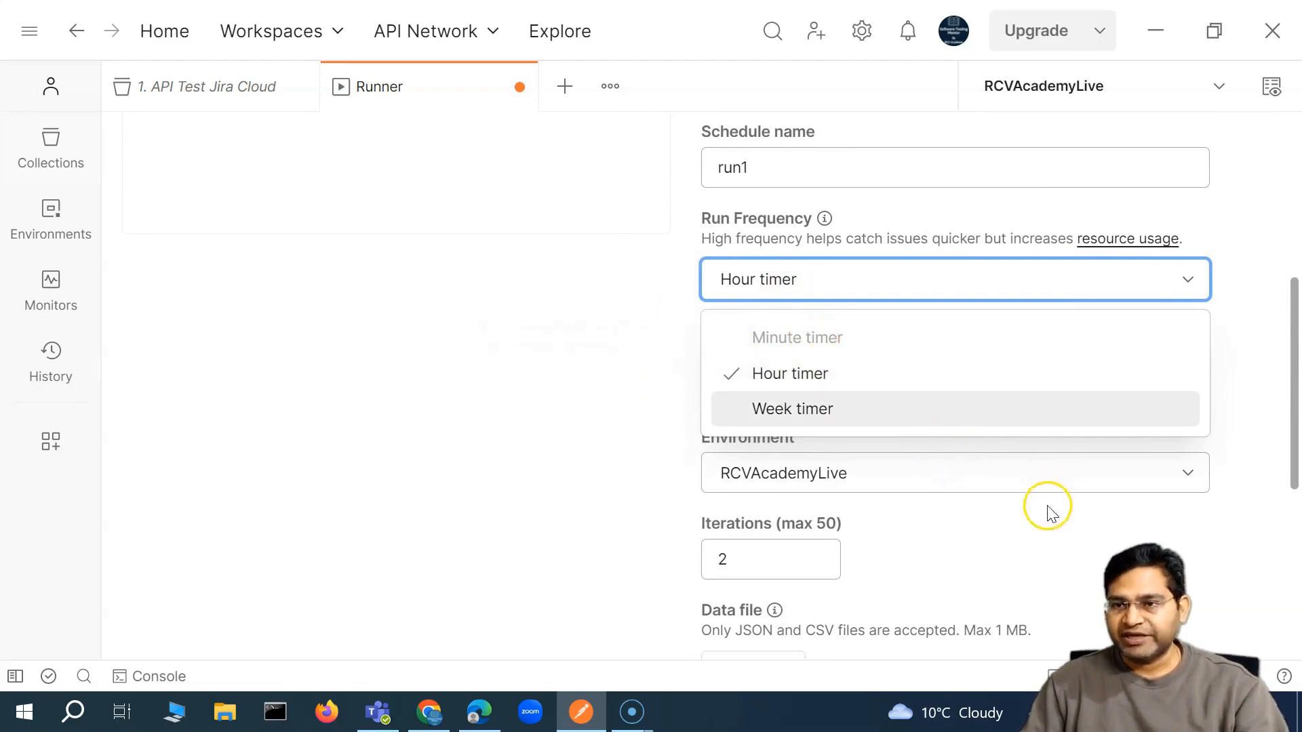
# Step: Set email notifications for the scheduled run to stop after 2 consecutive failures
pyautogui.scroll(-2, 736, 220)
pyautogui.scroll(-4, 828, 377)
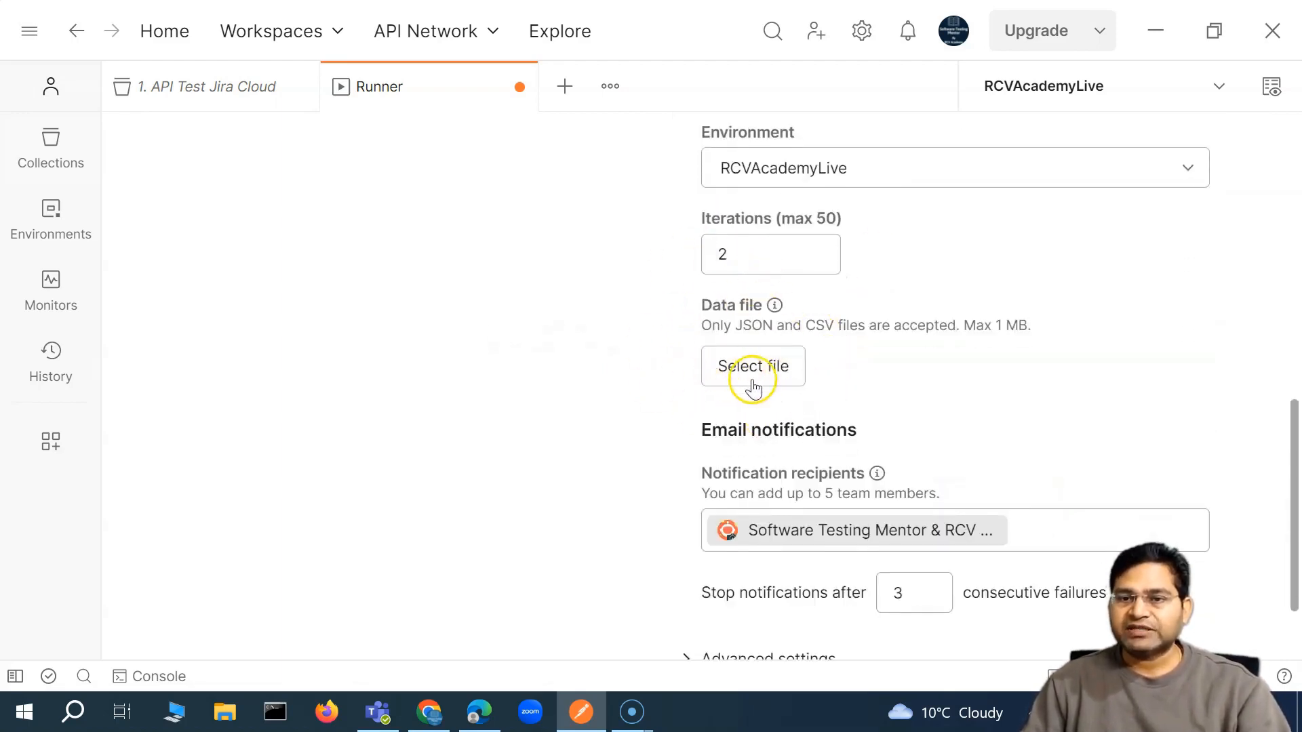
pyautogui.scroll(-2, 751, 385)
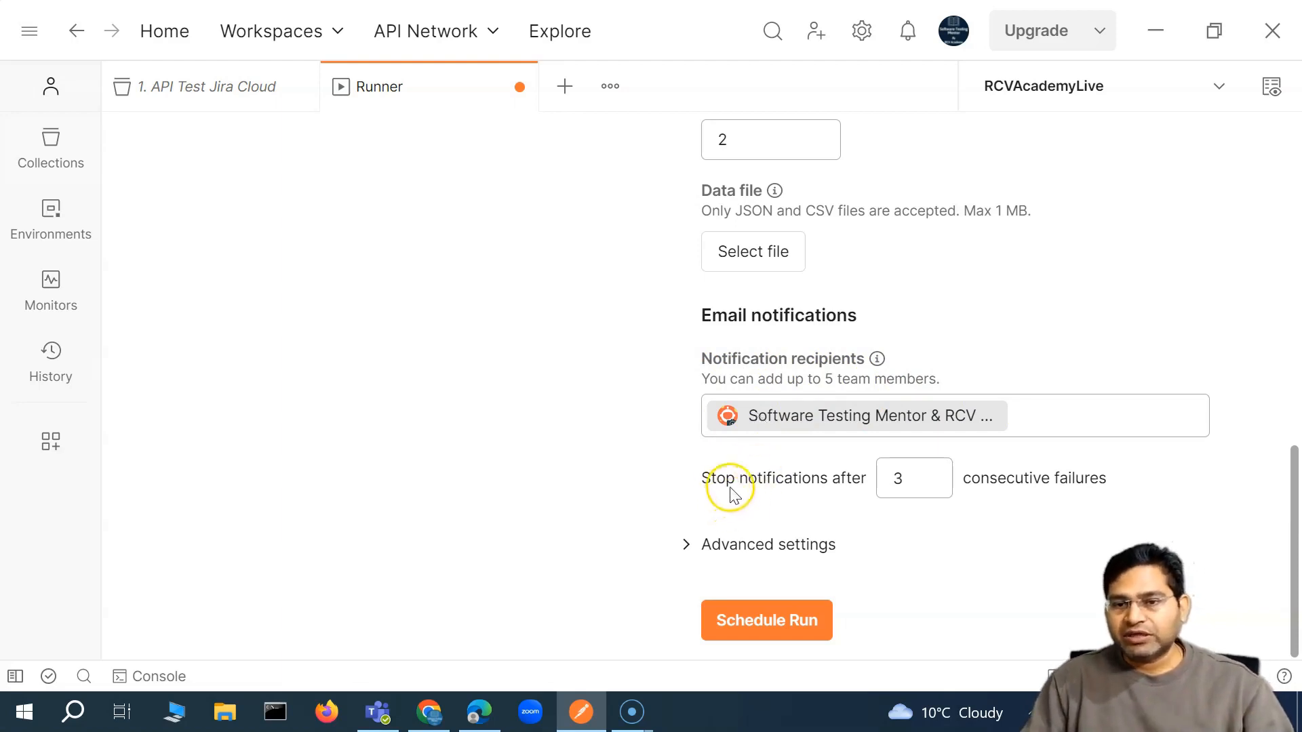
pyautogui.doubleClick(933, 476)
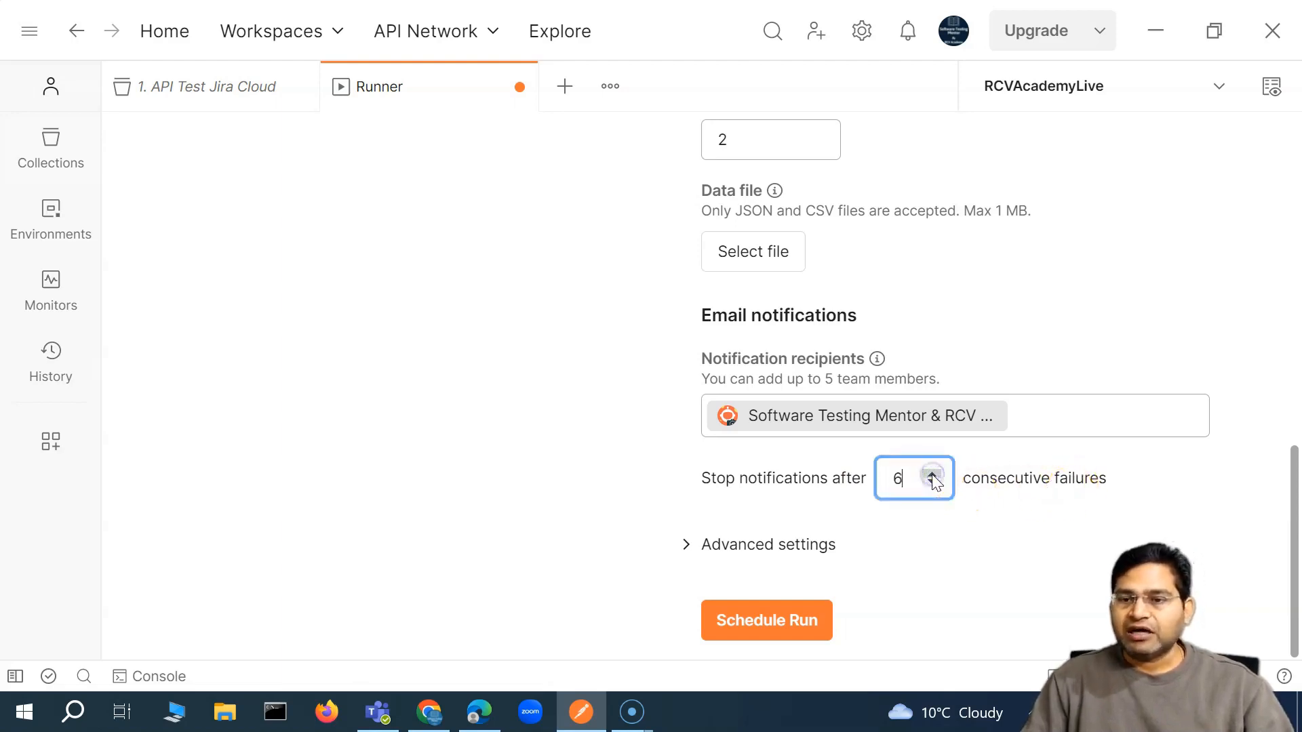
pyautogui.click(909, 479)
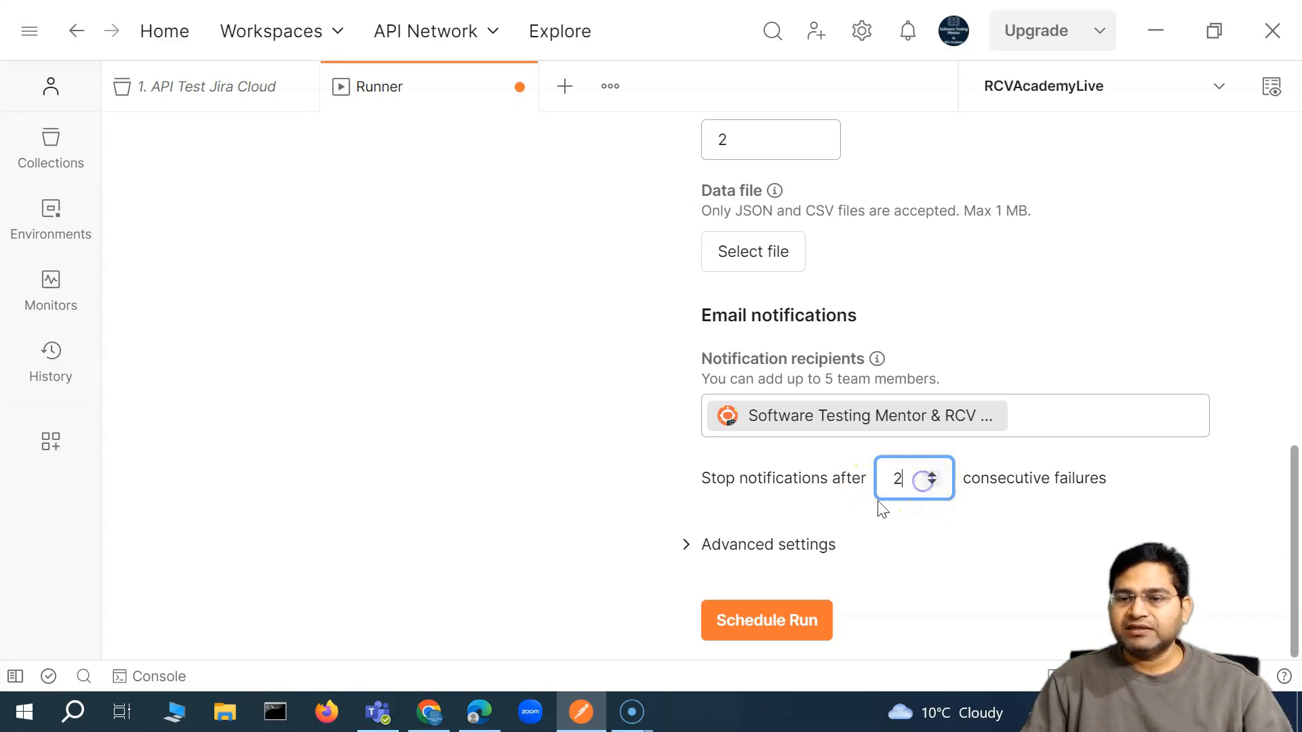
# Step: Expand the advanced settings of the scheduled run
pyautogui.click(736, 545)
pyautogui.scroll(-2, 961, 511)
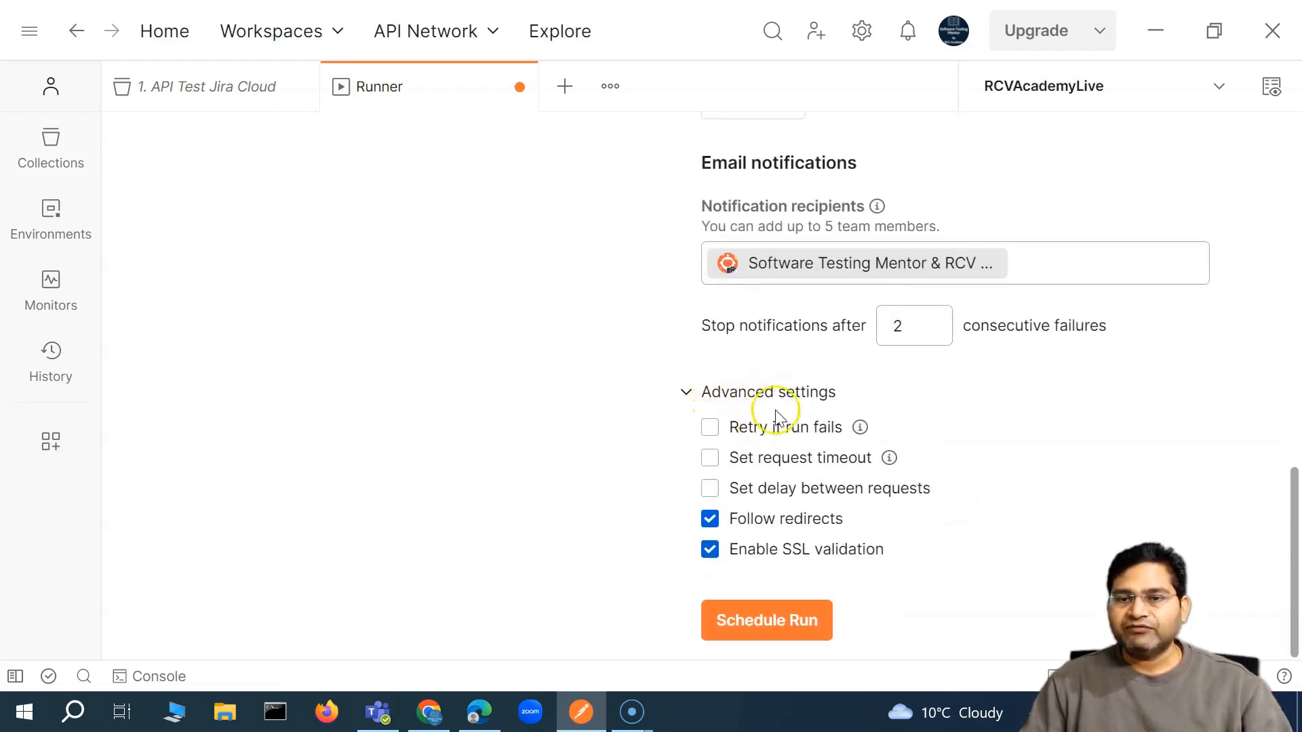
# Step: Try the retry option for failed runs, view the available retry counts, and turn the option back off
pyautogui.click(769, 433)
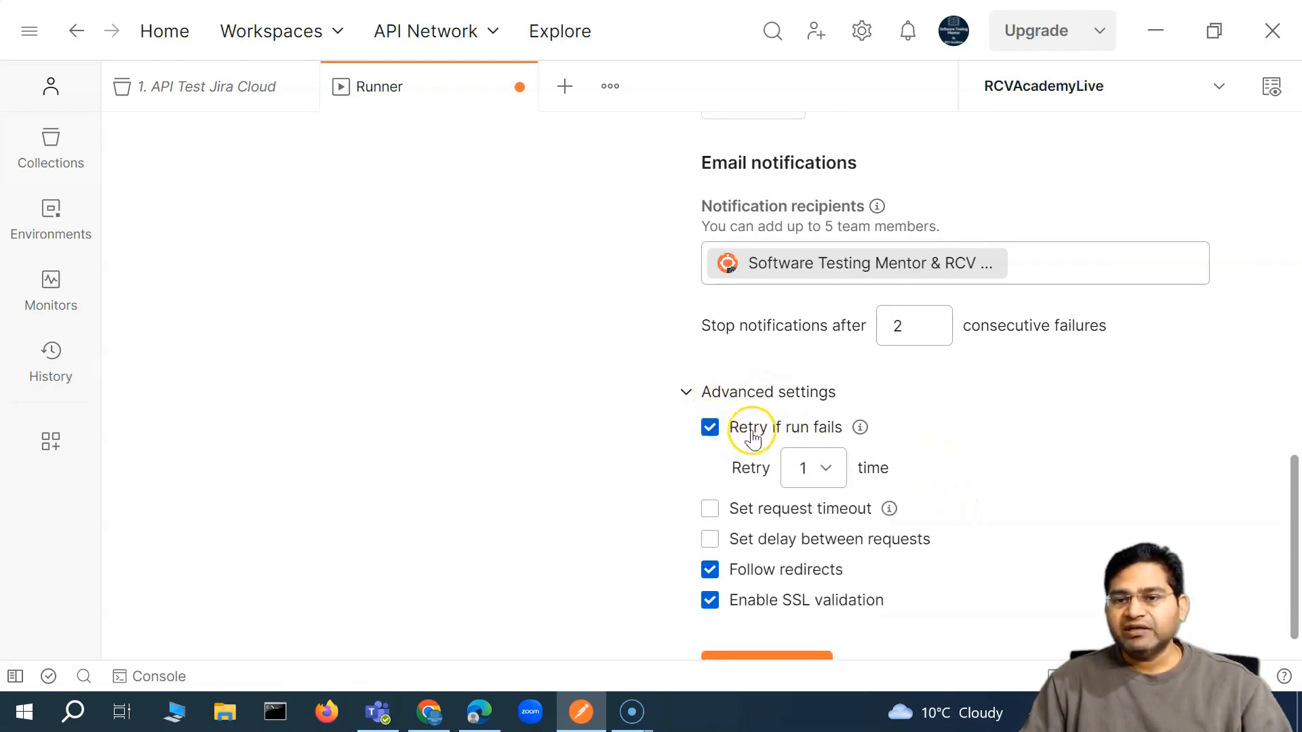
pyautogui.click(822, 473)
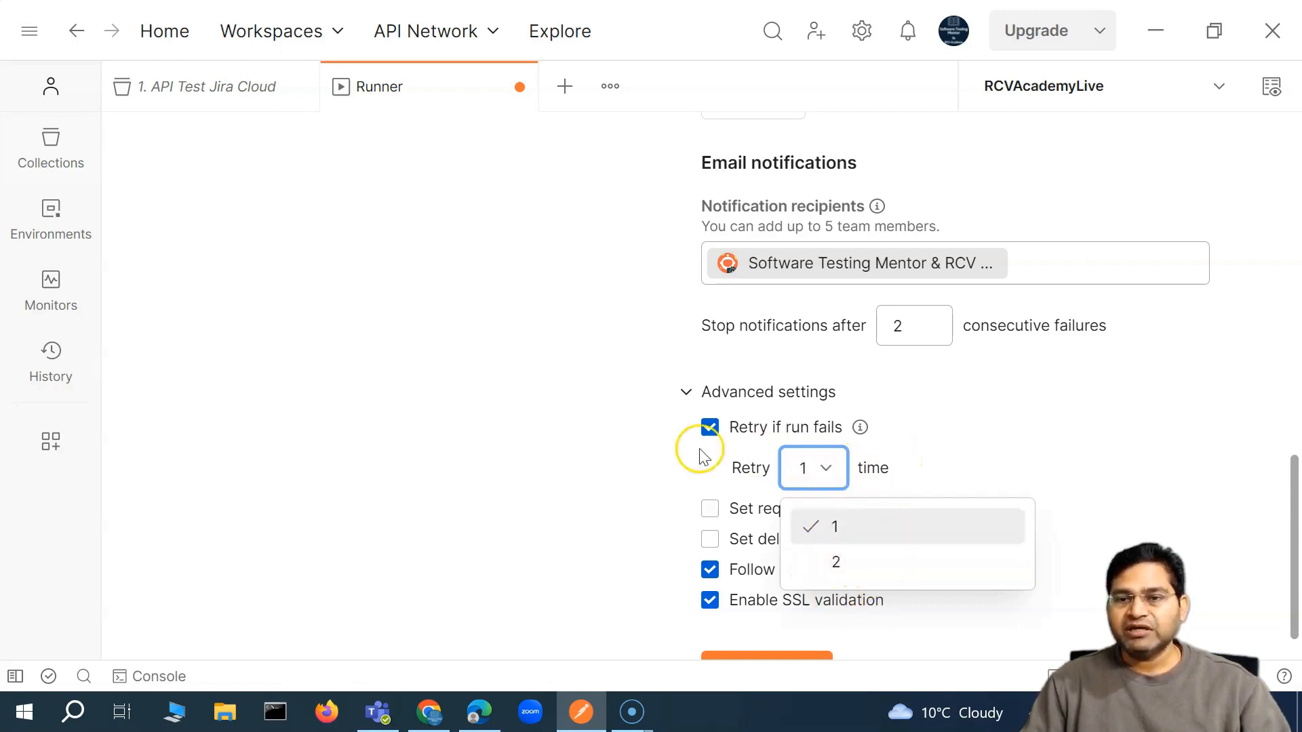
pyautogui.click(708, 428)
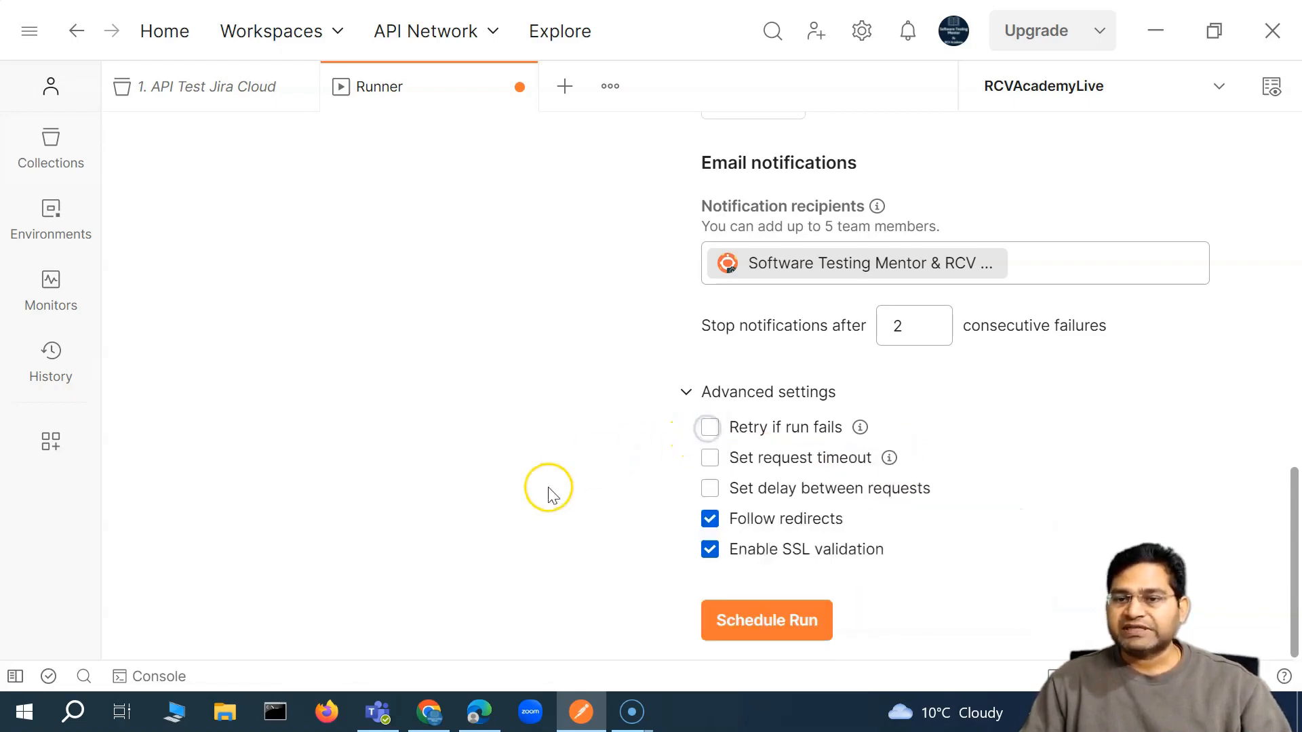
# Step: Try the request timeout option, read its limit information, and turn the option back off
pyautogui.click(708, 460)
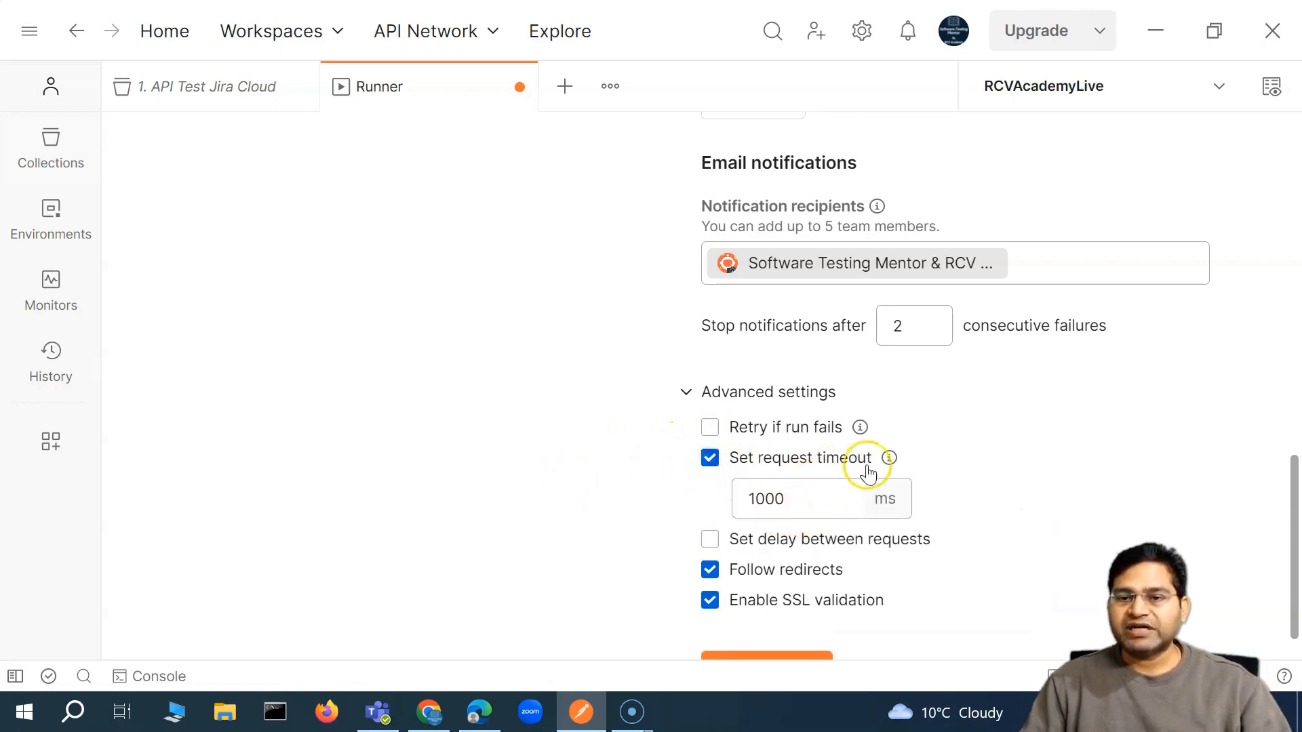
pyautogui.moveTo(891, 464)
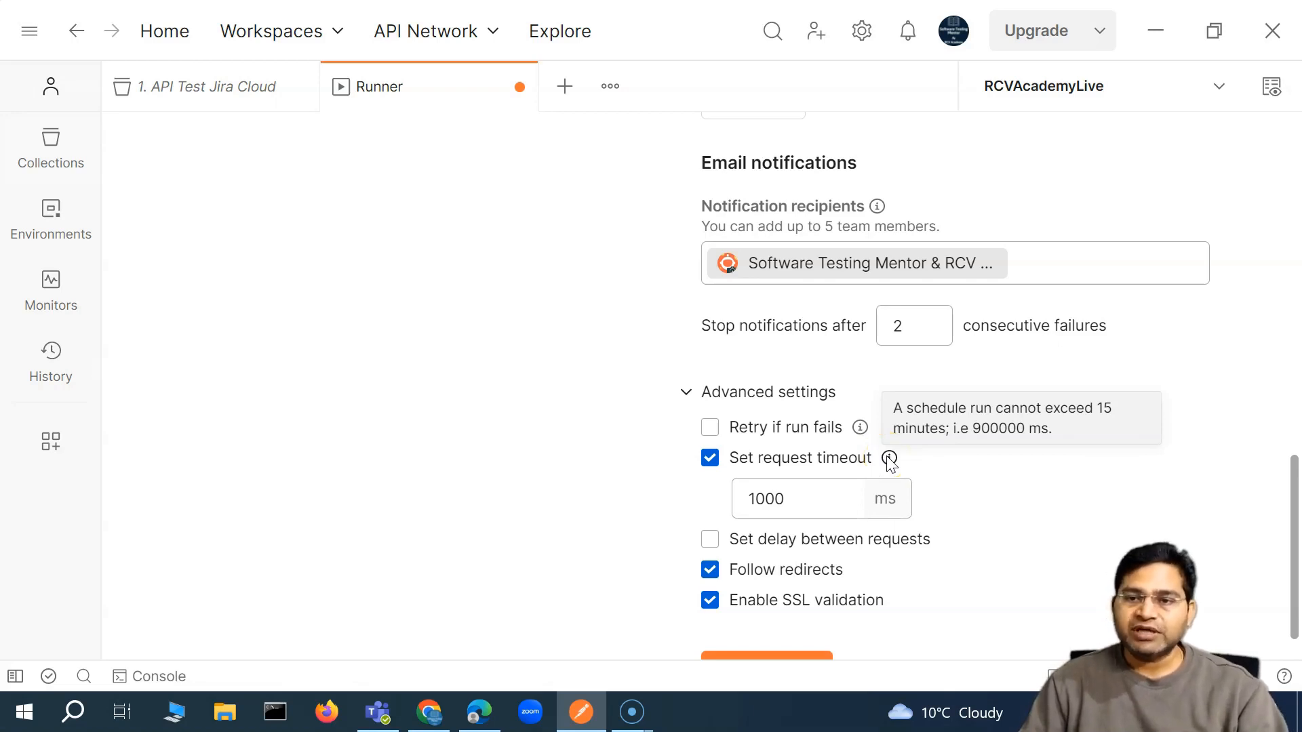
pyautogui.click(711, 459)
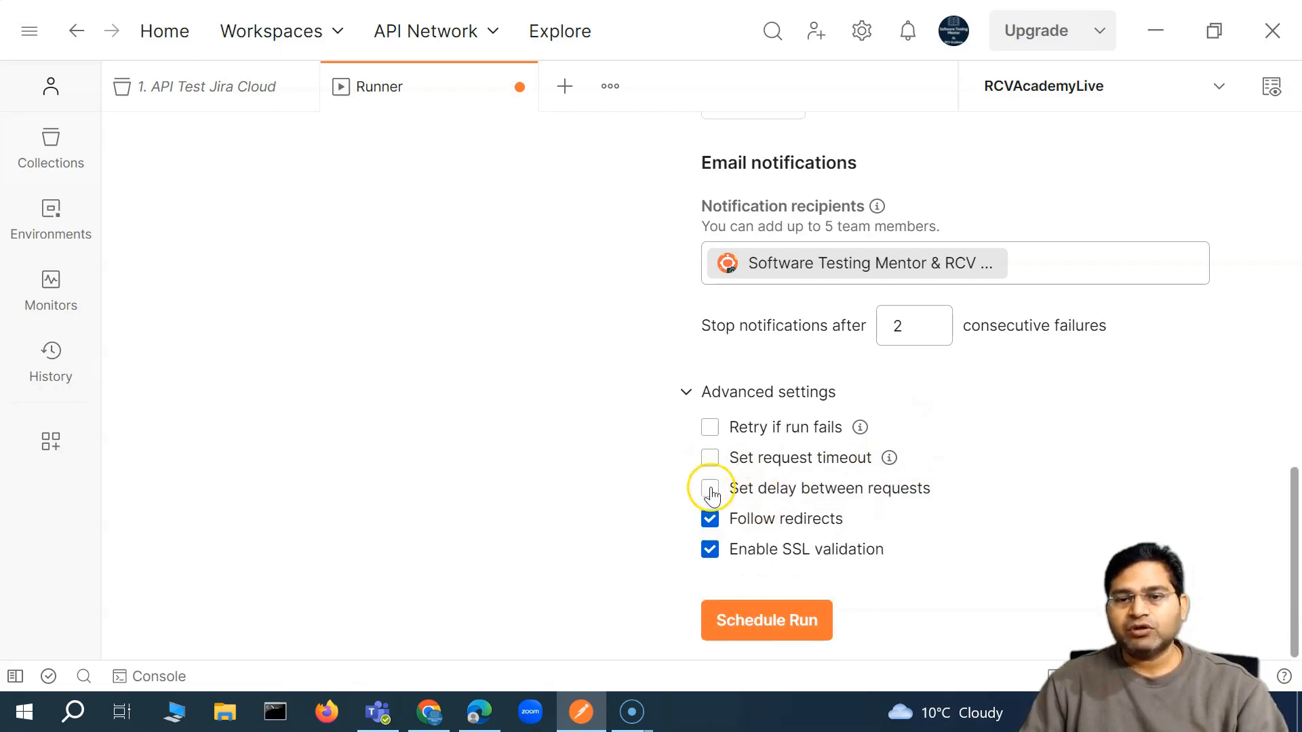
# Step: Try the option that sets a delay between requests and turn it back off
pyautogui.click(711, 490)
pyautogui.click(756, 531)
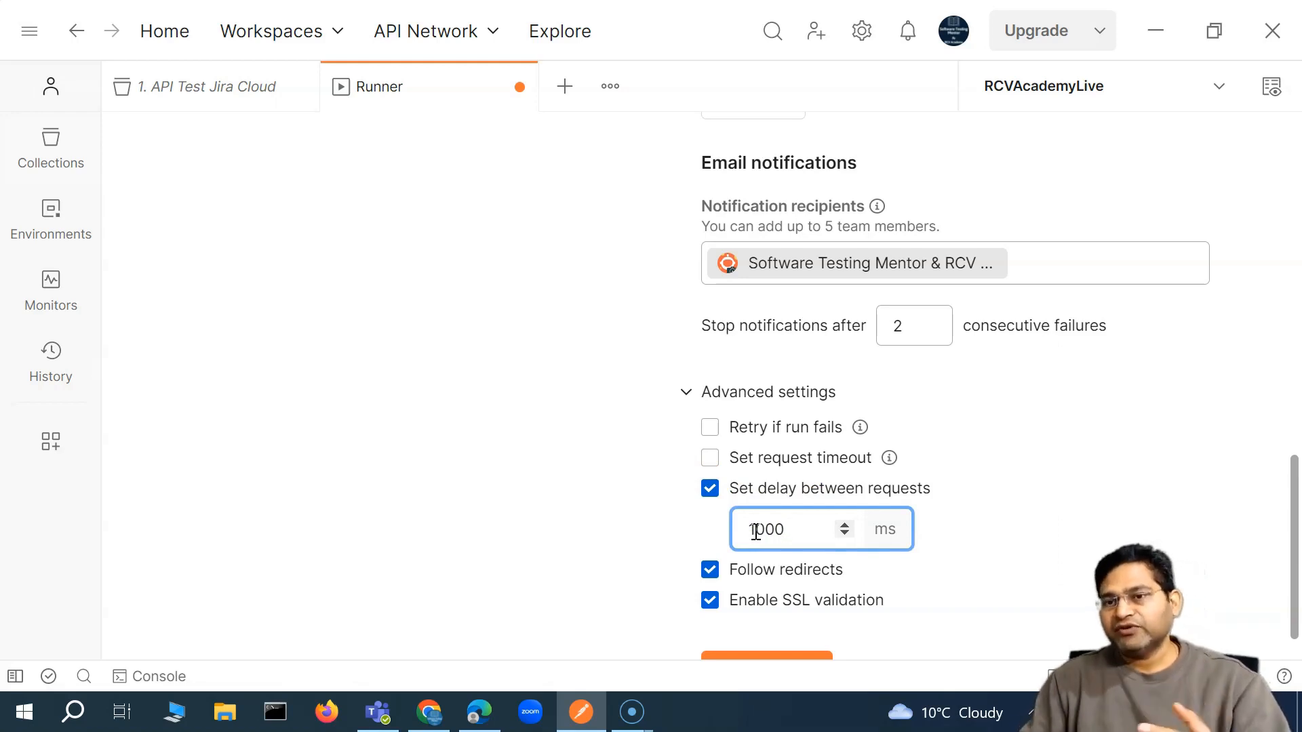
pyautogui.click(710, 489)
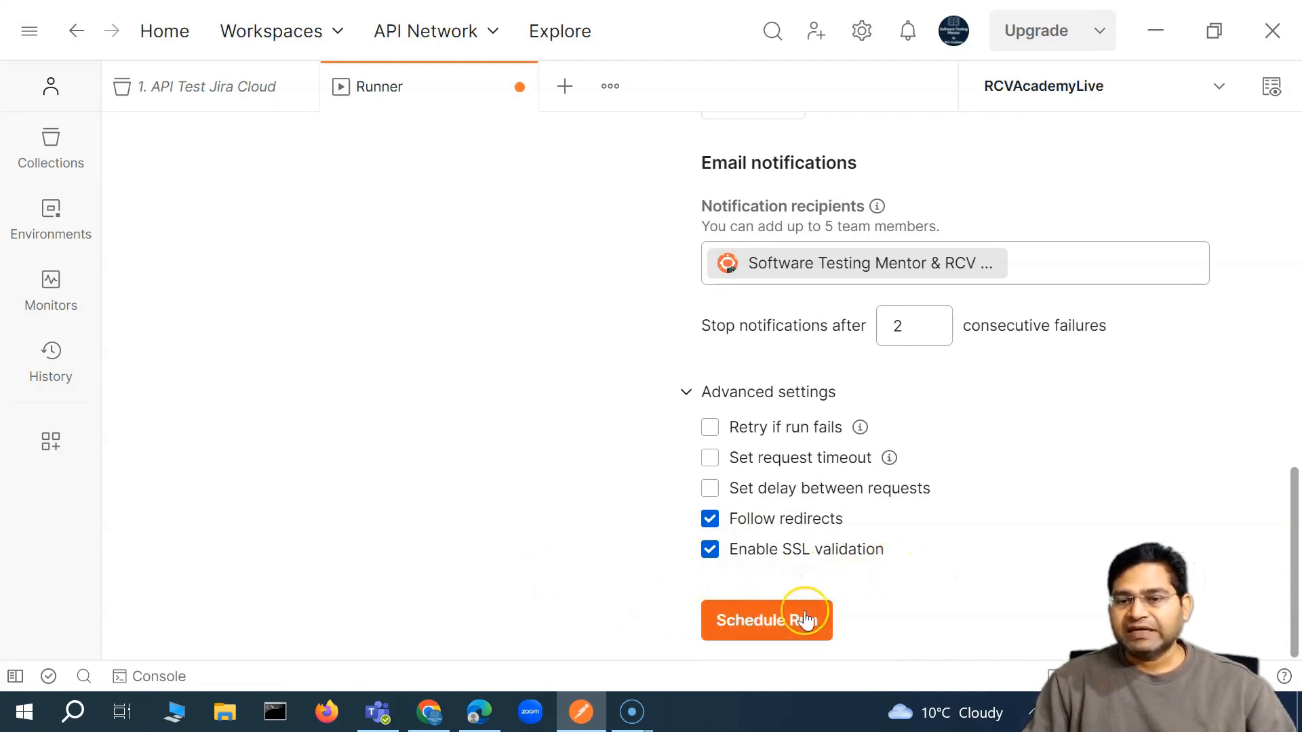
# Step: Review the schedule configuration and schedule the run
pyautogui.scroll(10, 913, 517)
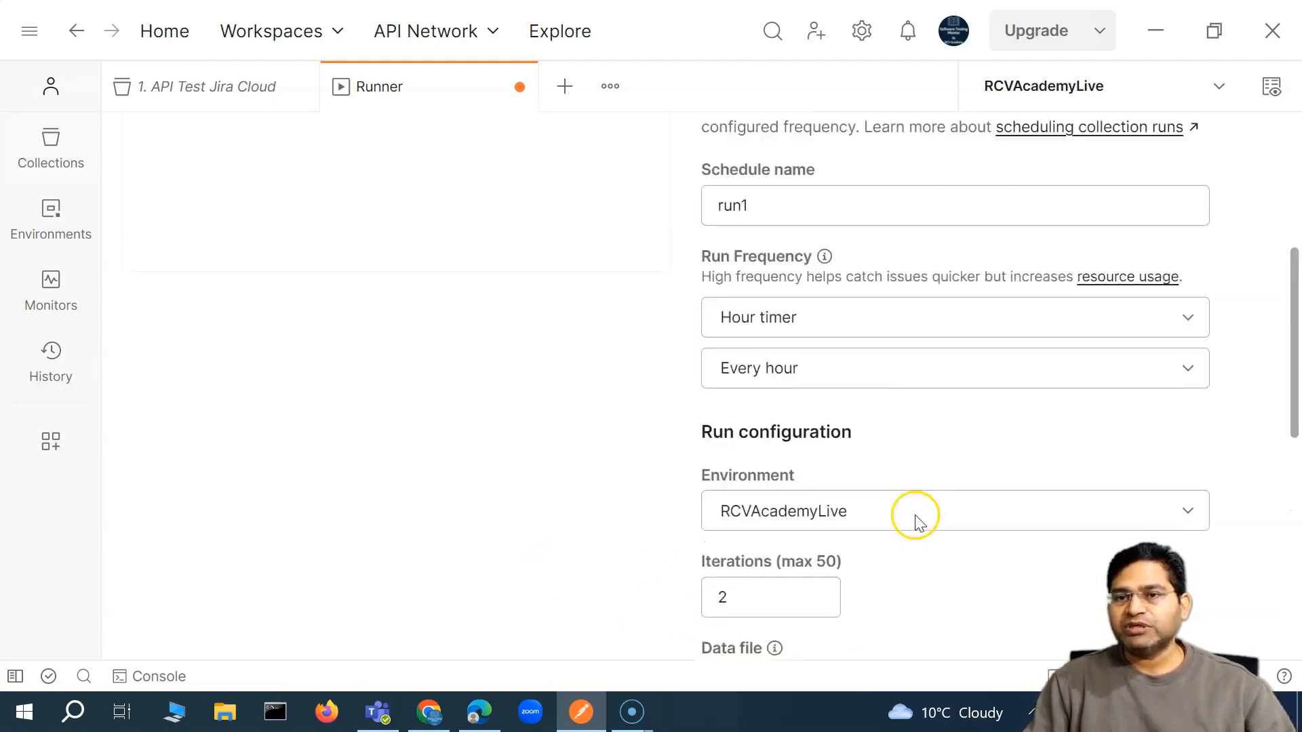
pyautogui.scroll(5, 801, 495)
pyautogui.scroll(-15, 800, 496)
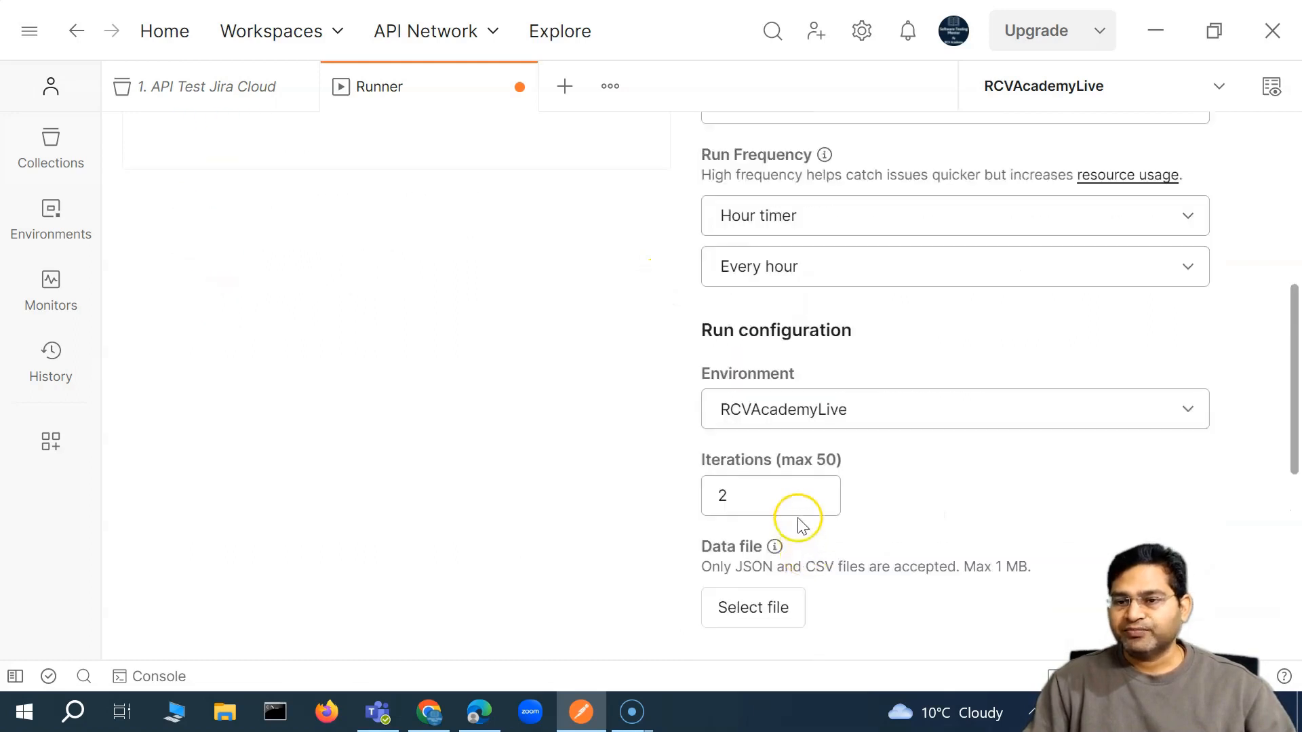
pyautogui.click(797, 622)
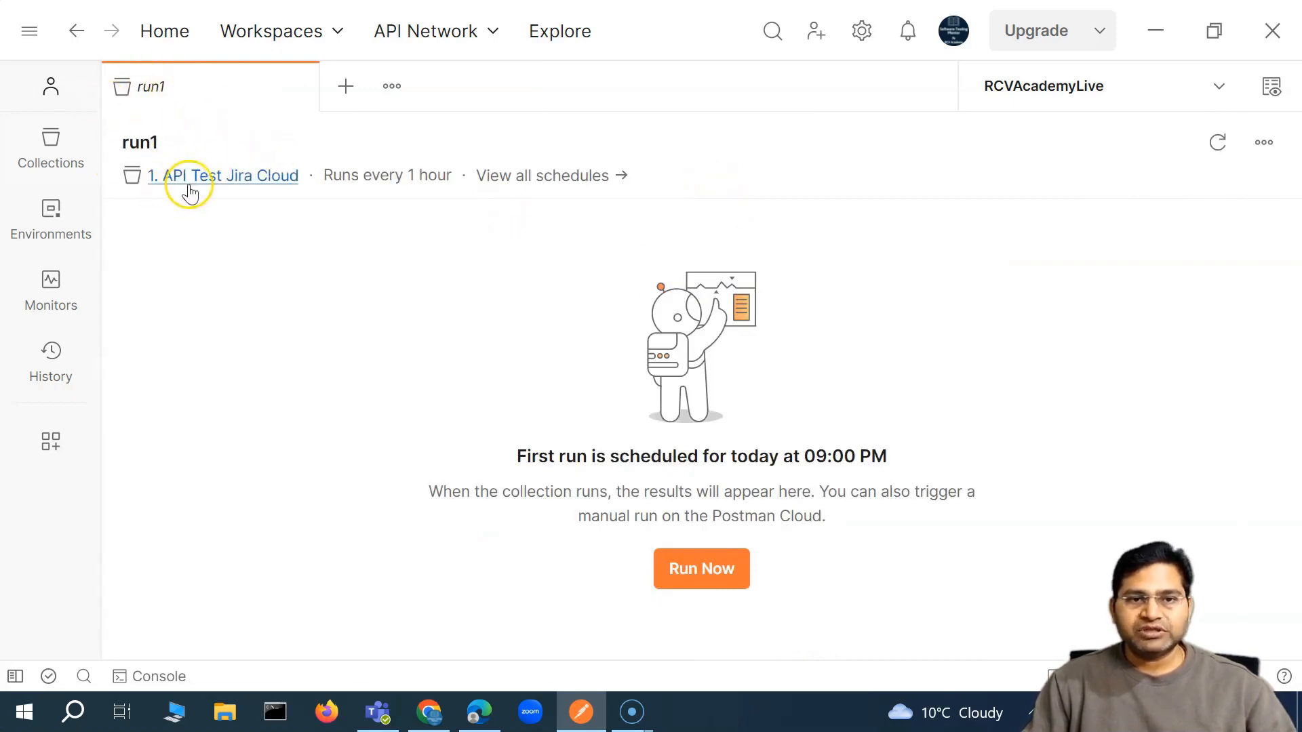
# Step: View all schedules of the collection and examine the custom run order entry of run1
pyautogui.click(531, 179)
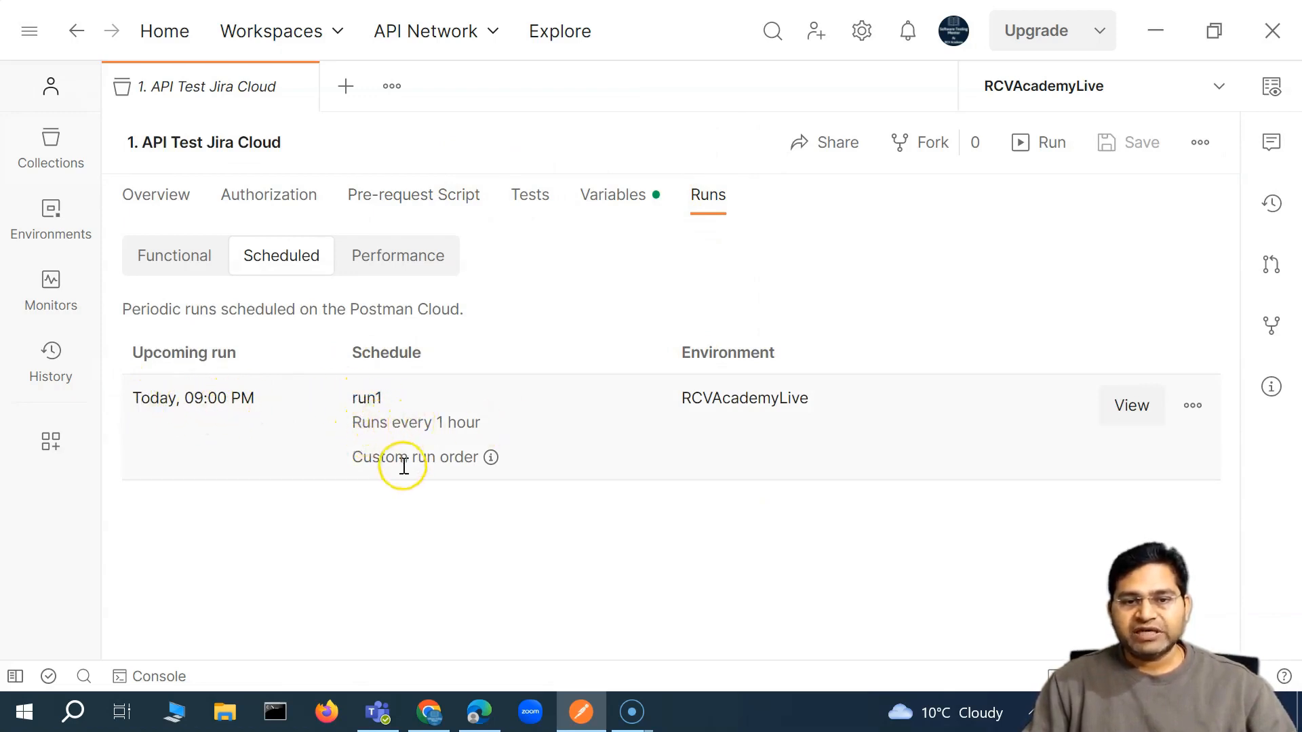
pyautogui.moveTo(491, 458)
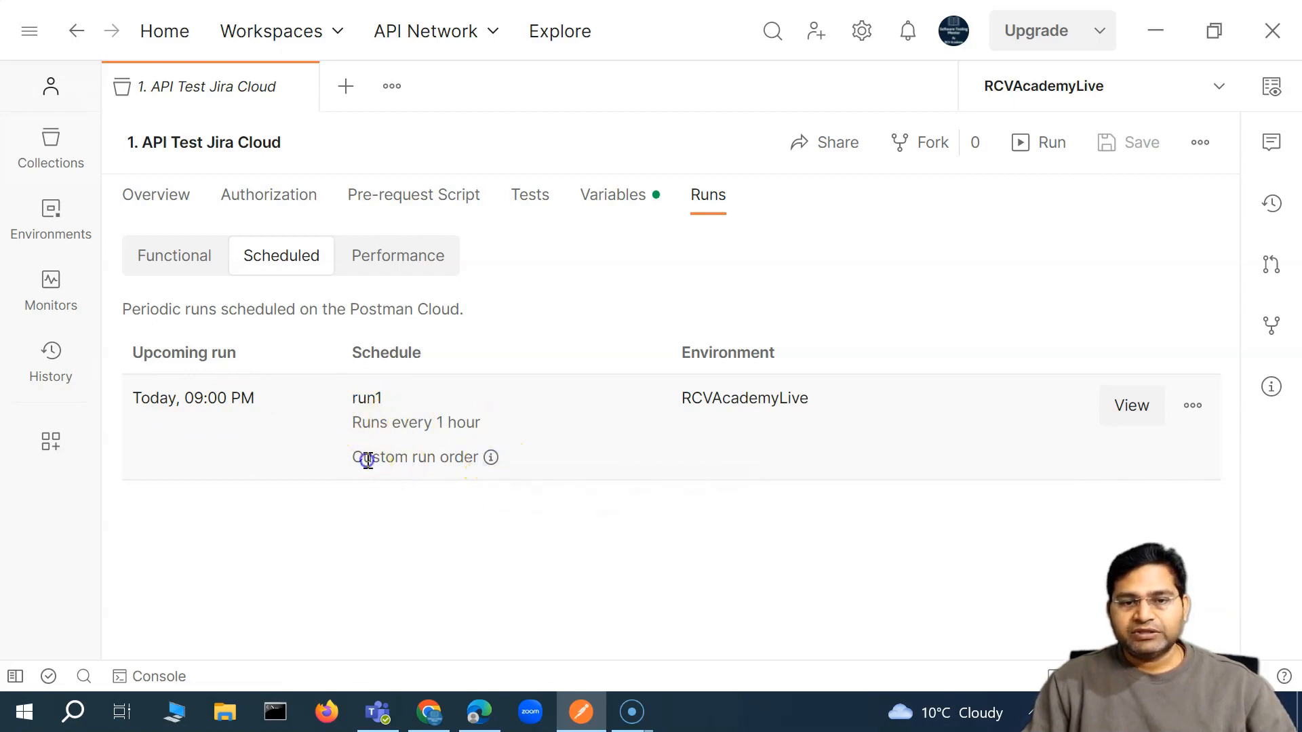
pyautogui.moveTo(363, 456); pyautogui.dragTo(476, 455)
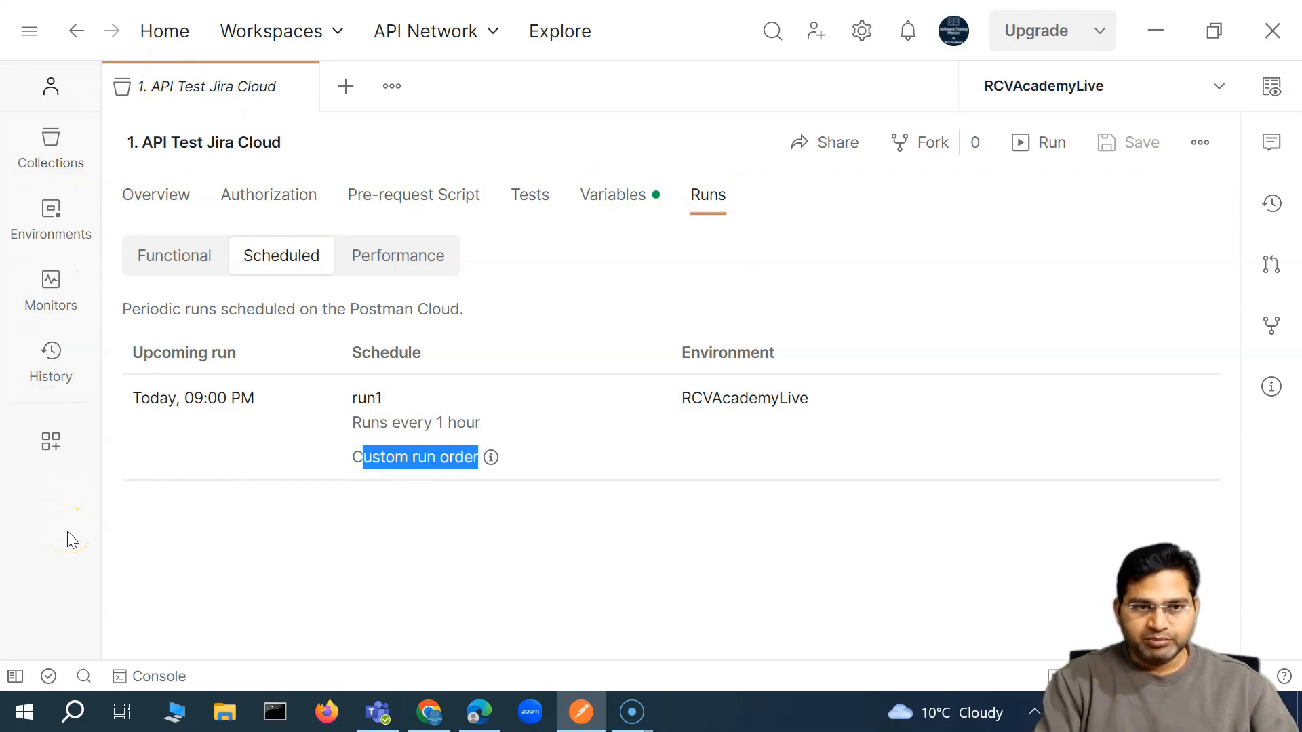
# Step: Close the open collection, reopen 1. API Test Jira Cloud from the collections list, and show its scheduled runs
pyautogui.click(51, 151)
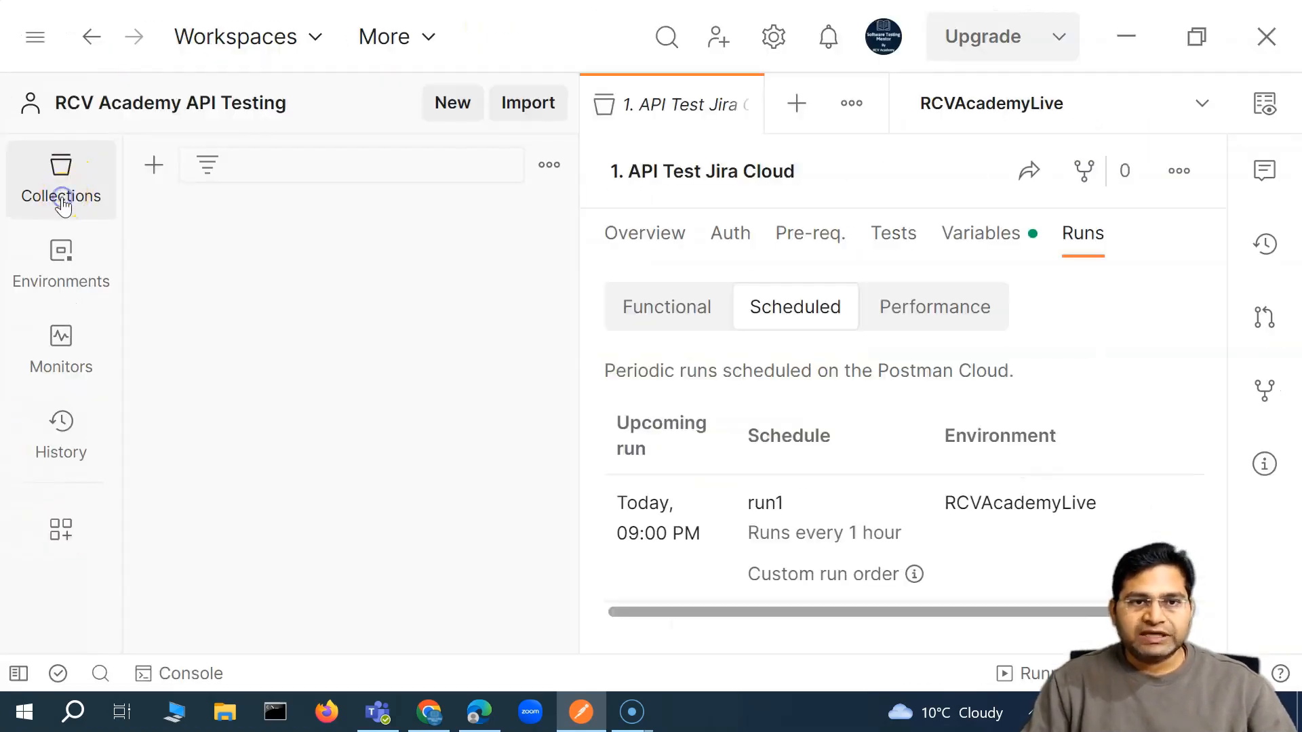
pyautogui.click(529, 219)
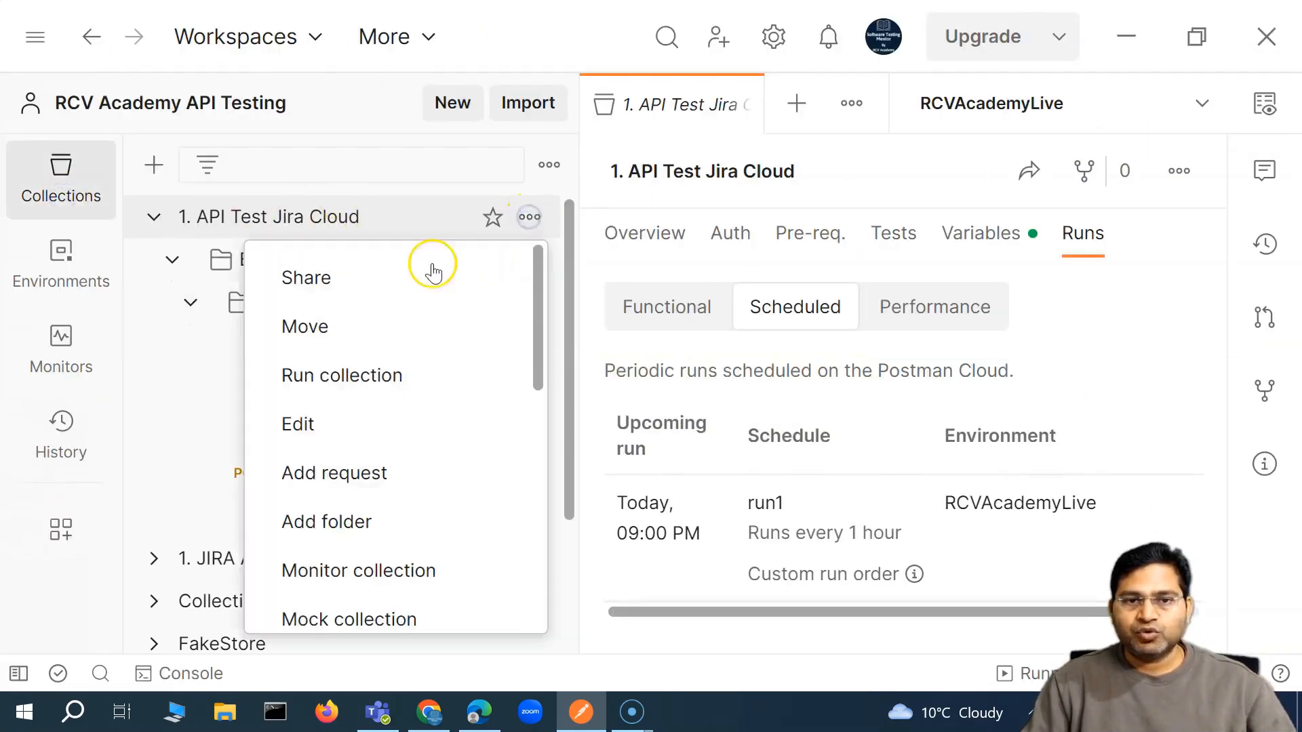
pyautogui.click(333, 230)
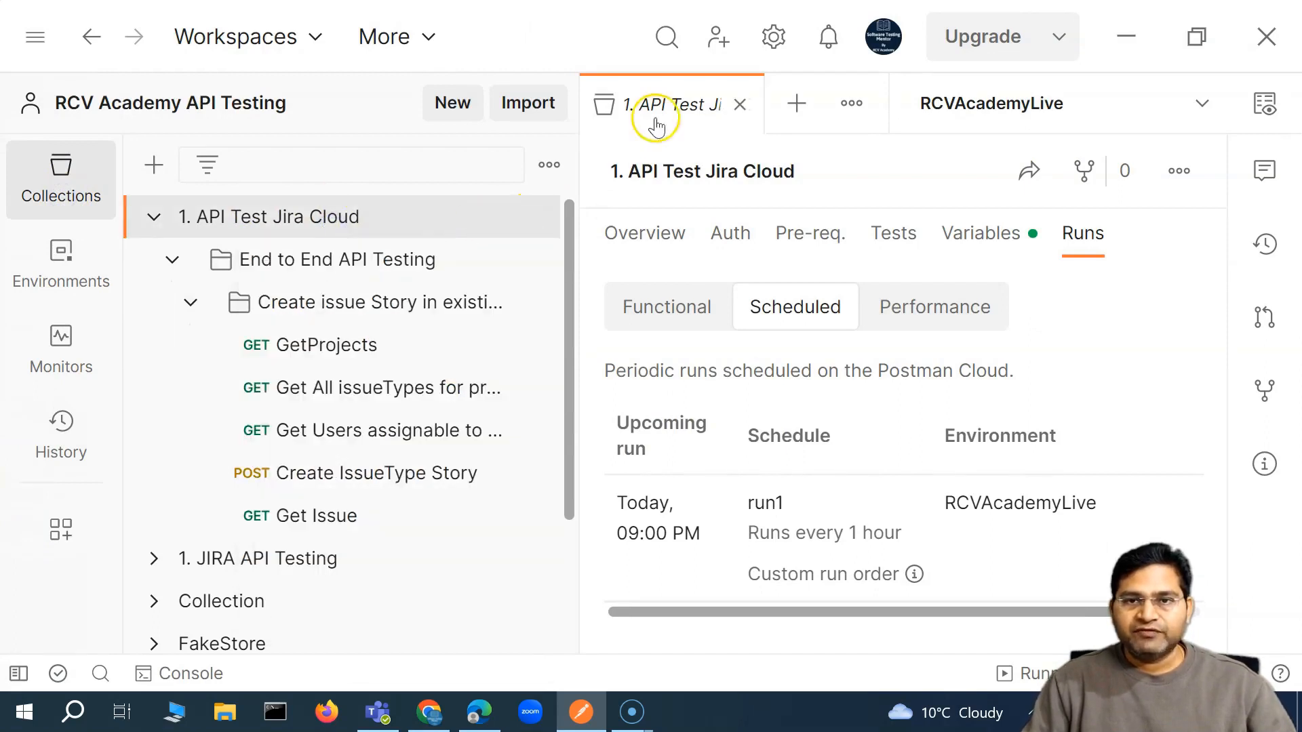
pyautogui.click(740, 104)
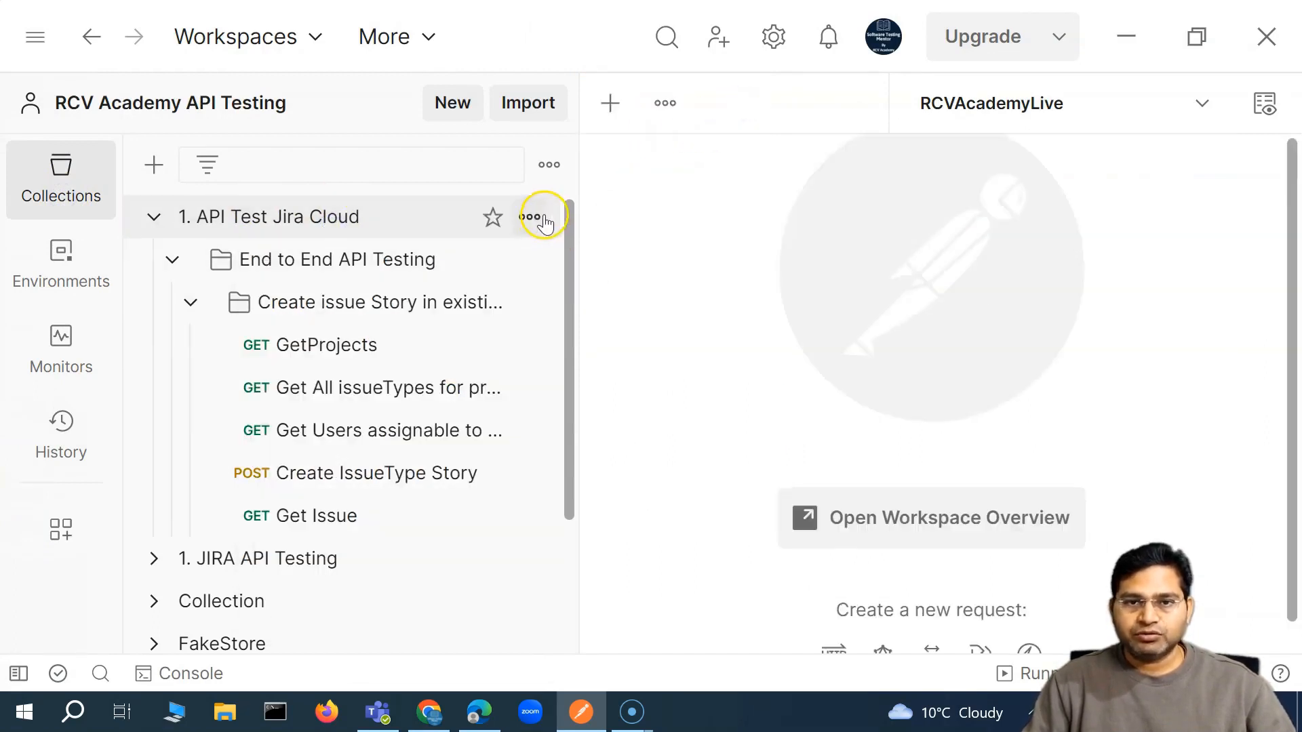
pyautogui.click(540, 221)
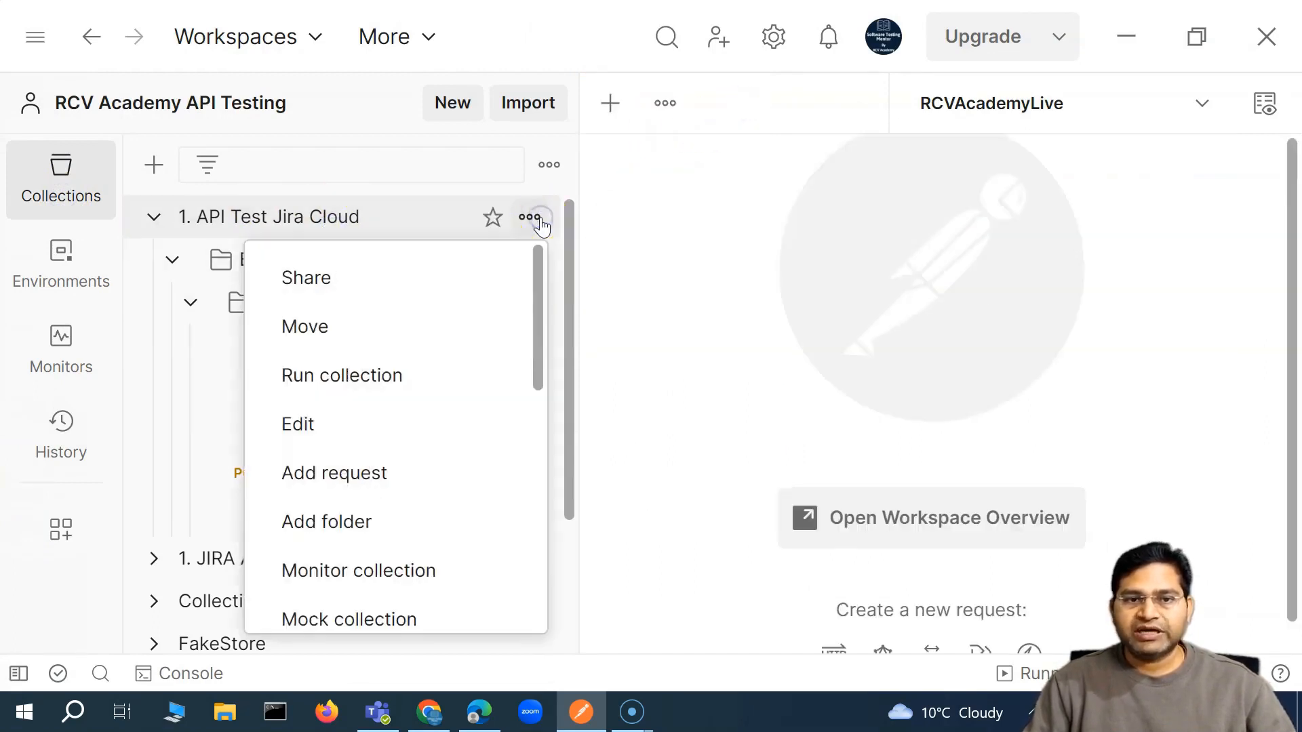
pyautogui.click(369, 217)
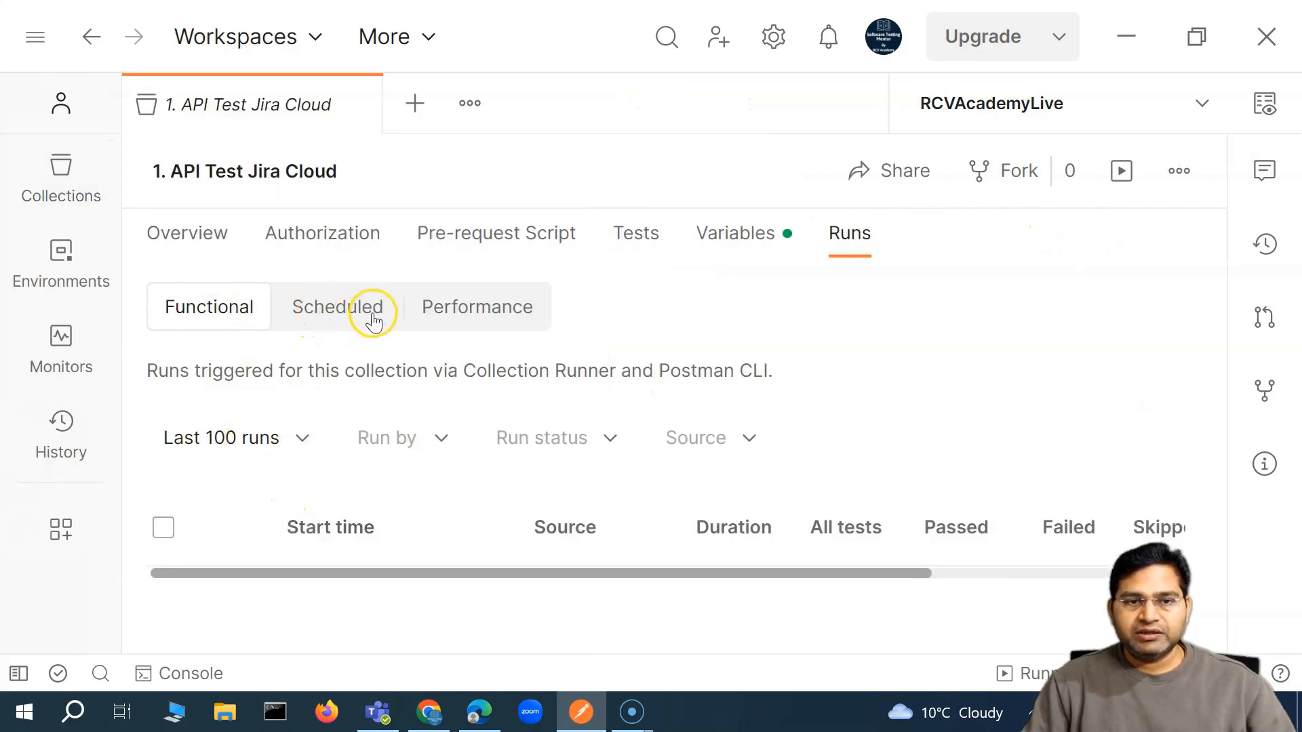
pyautogui.click(345, 324)
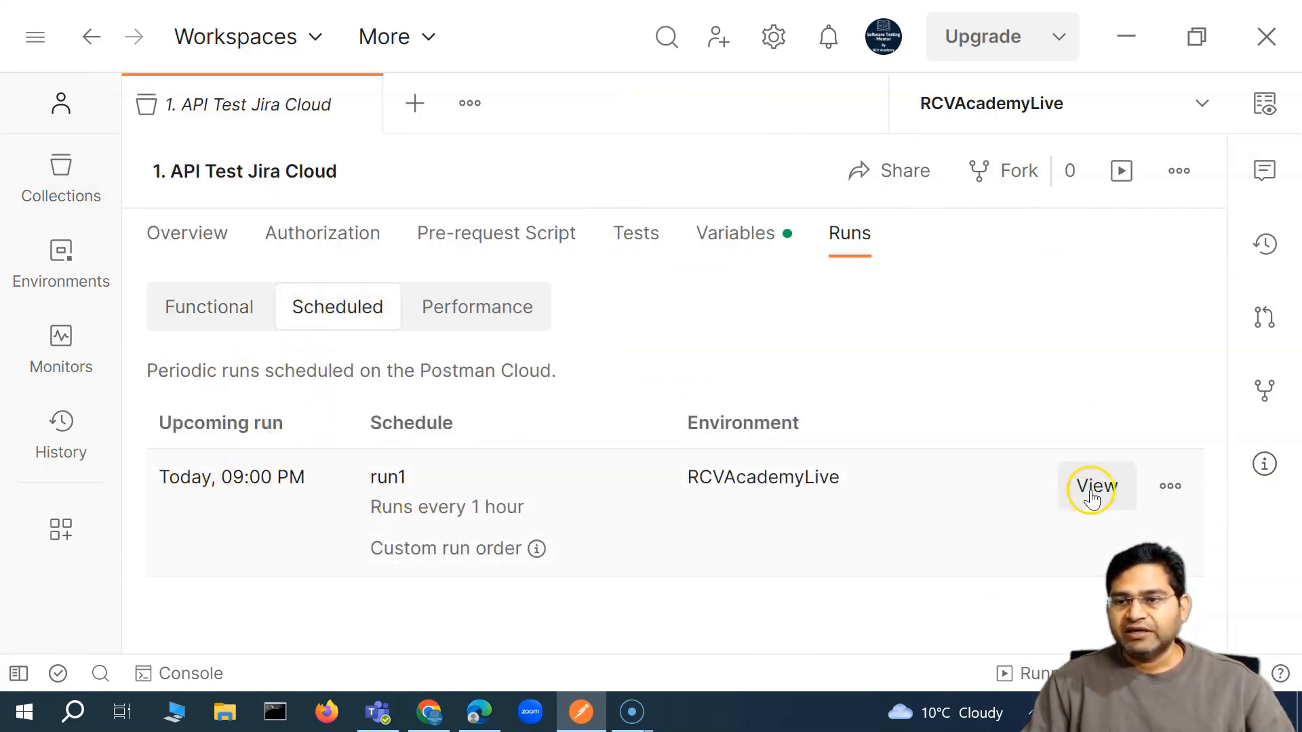
# Step: Pause the run1 schedule and check its upcoming run status
pyautogui.click(1173, 488)
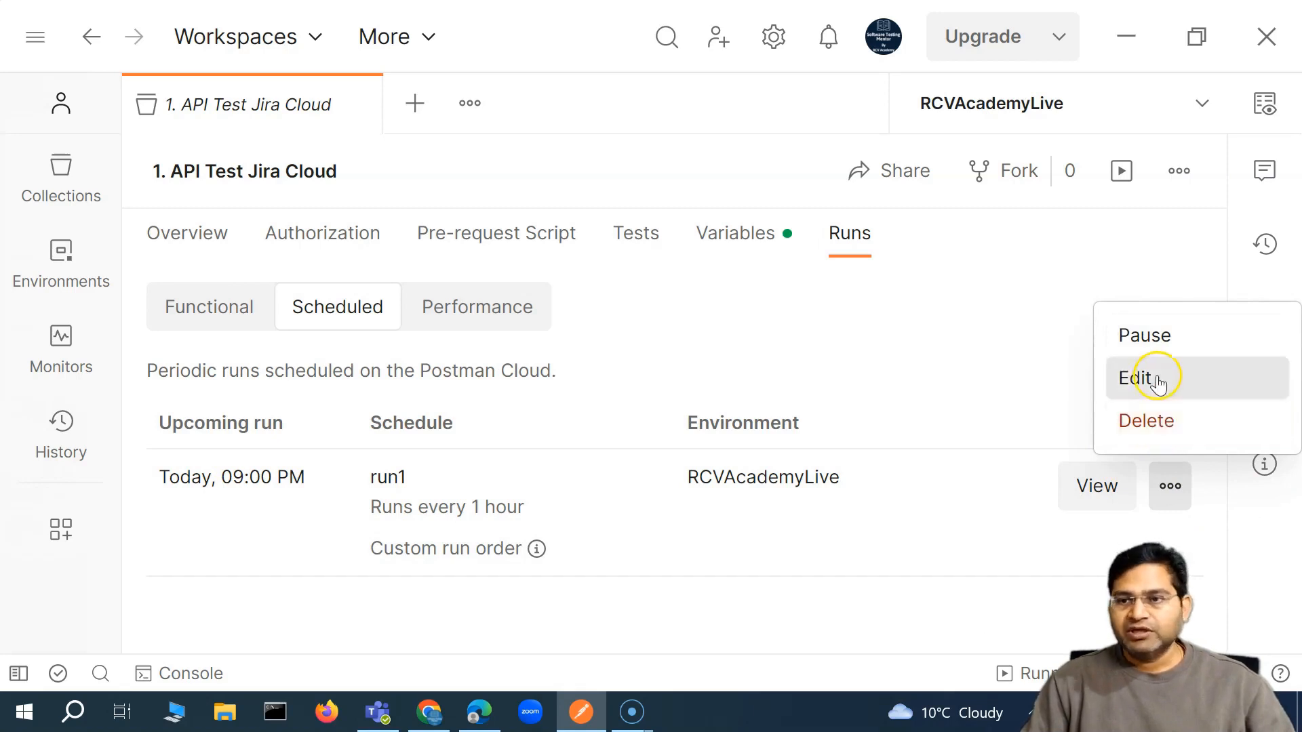
pyautogui.click(1150, 336)
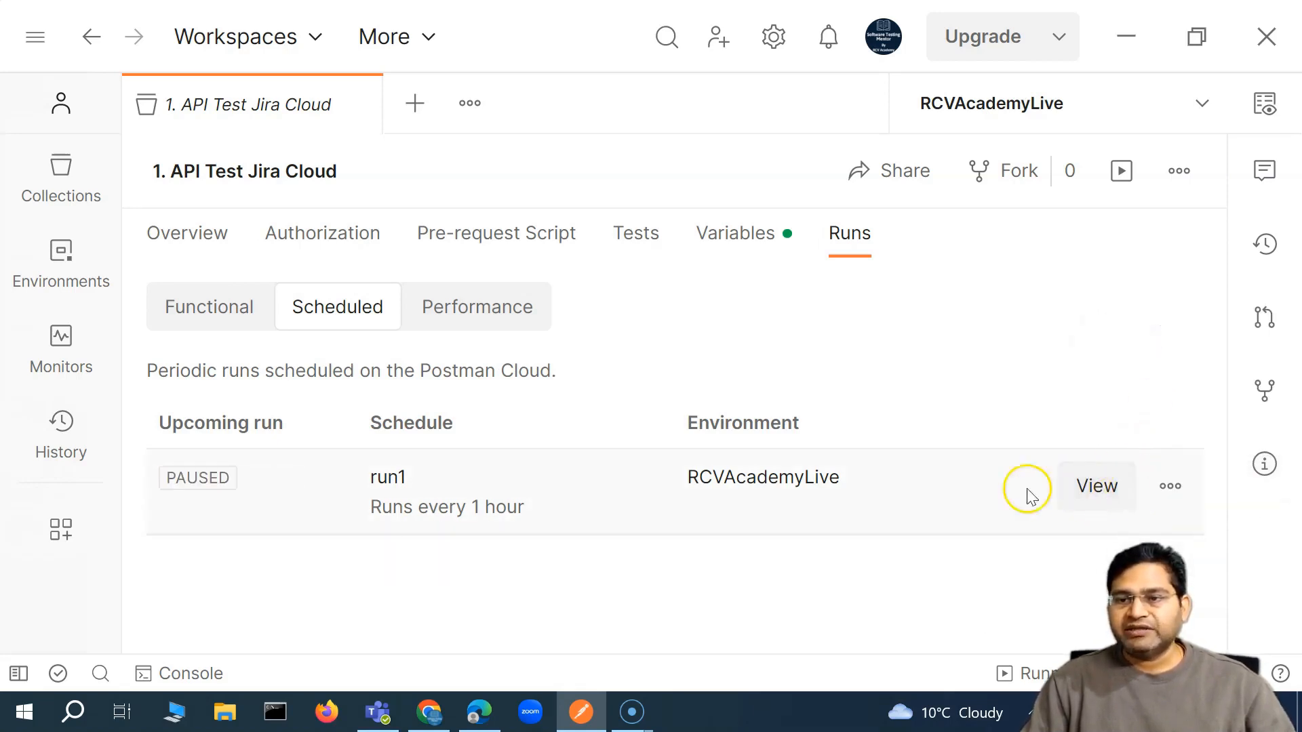
pyautogui.moveTo(191, 478)
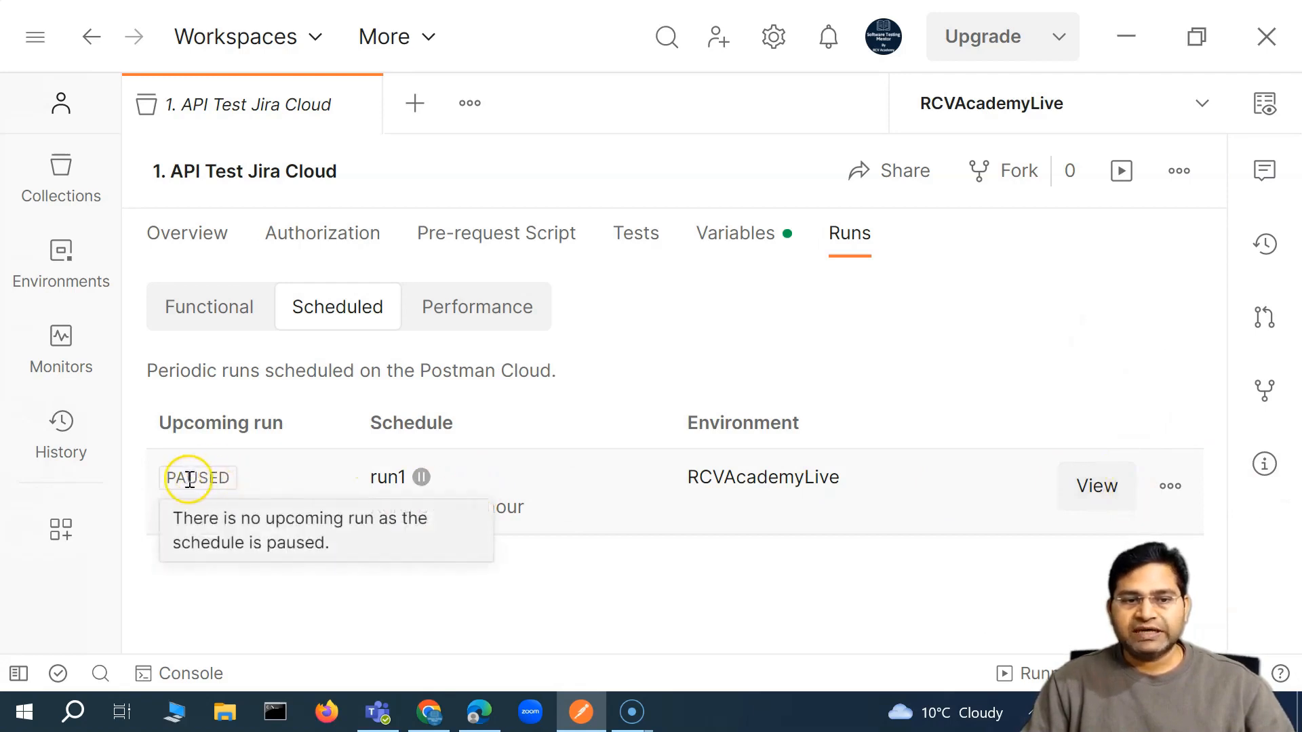
# Step: Open the run1 schedule for editing, review its configuration, and save it without changing any settings
pyautogui.click(1170, 486)
pyautogui.click(1148, 378)
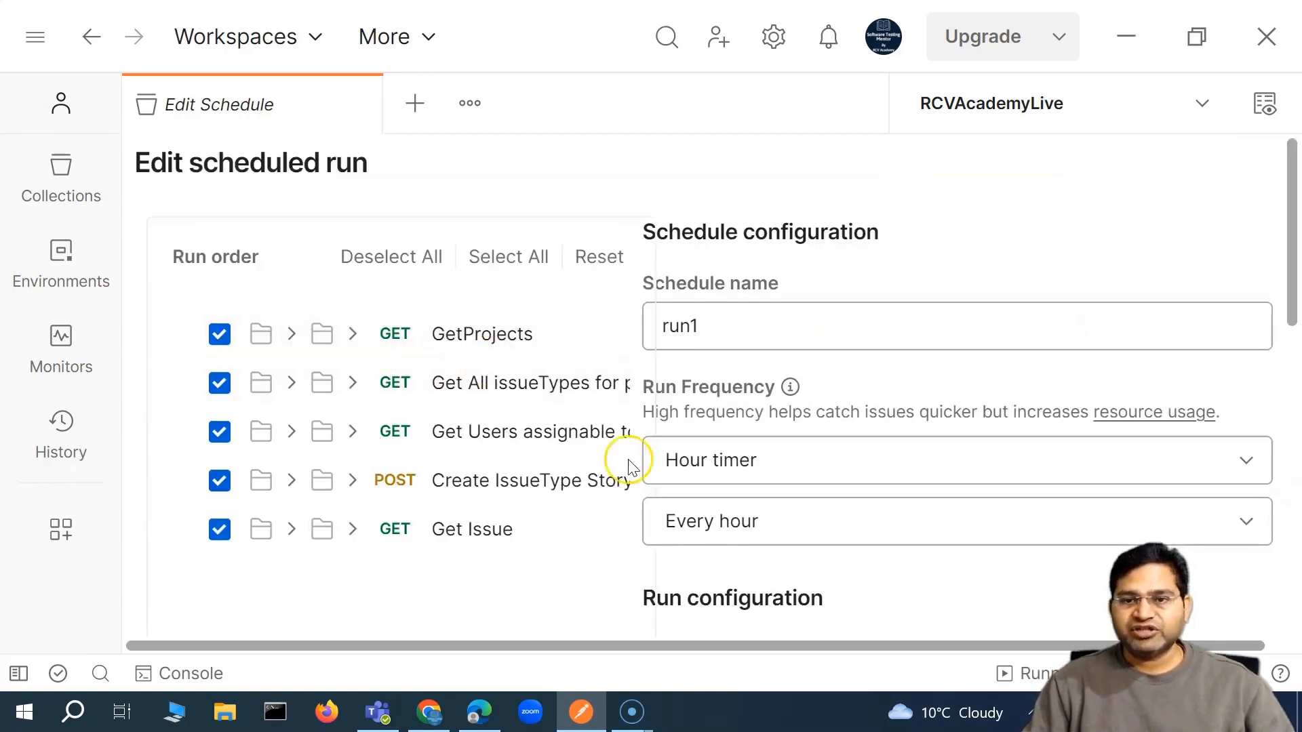
pyautogui.scroll(-10, 500, 518)
pyautogui.scroll(10, 706, 445)
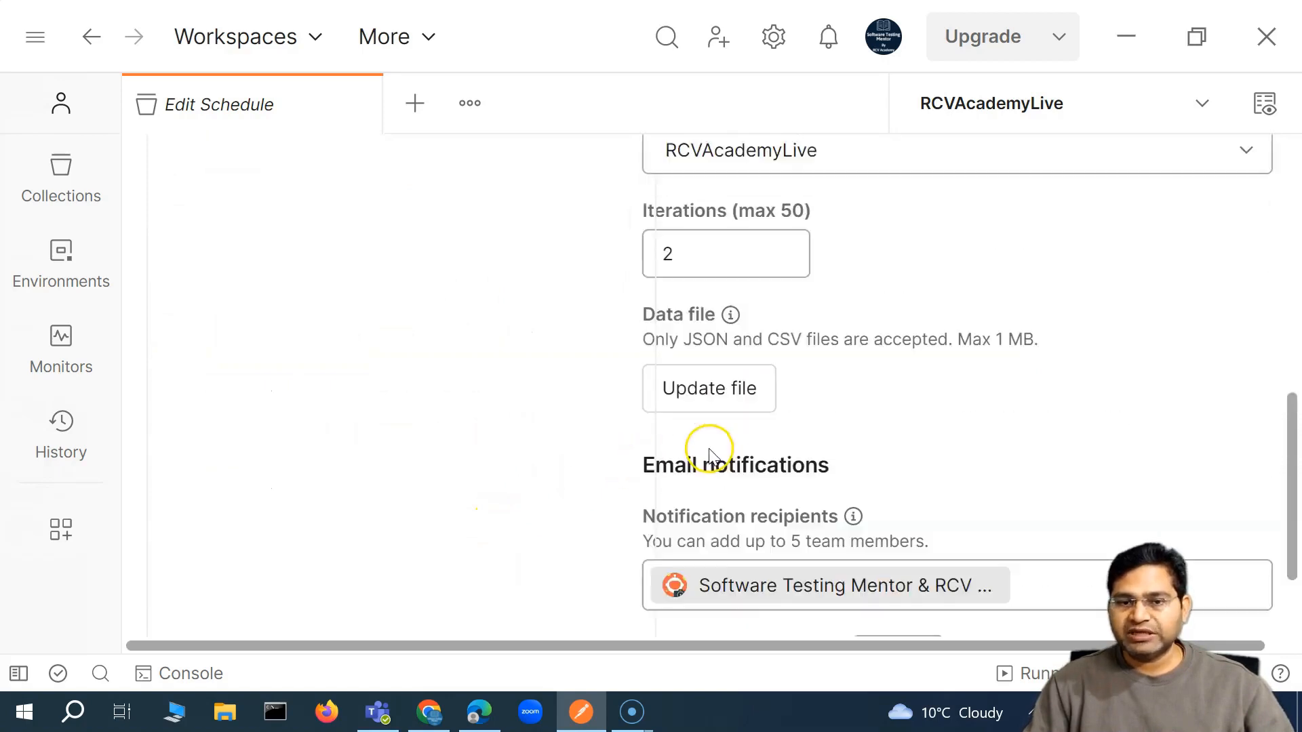
pyautogui.scroll(-10, 698, 478)
pyautogui.click(712, 597)
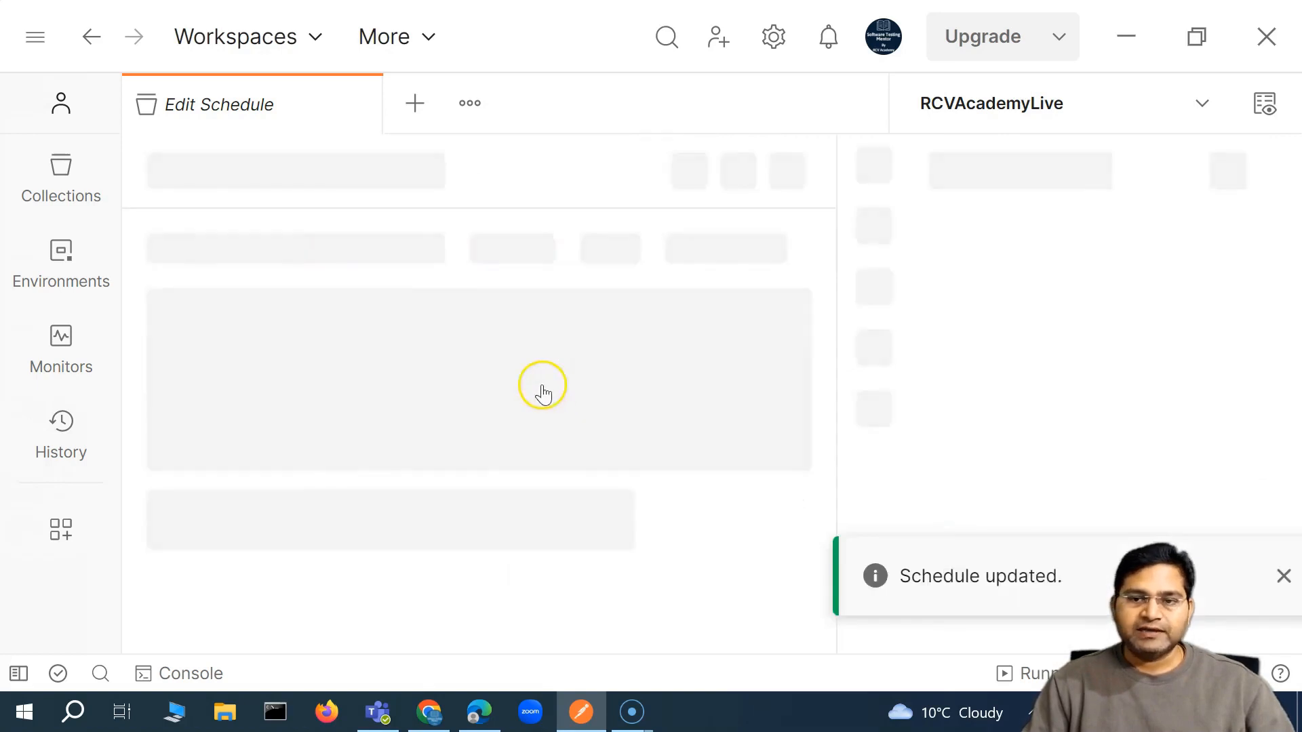
pyautogui.click(1240, 578)
# Step: Check the actions available for the run1 schedule and read the note about periodic runs on the Postman Cloud
pyautogui.click(1170, 485)
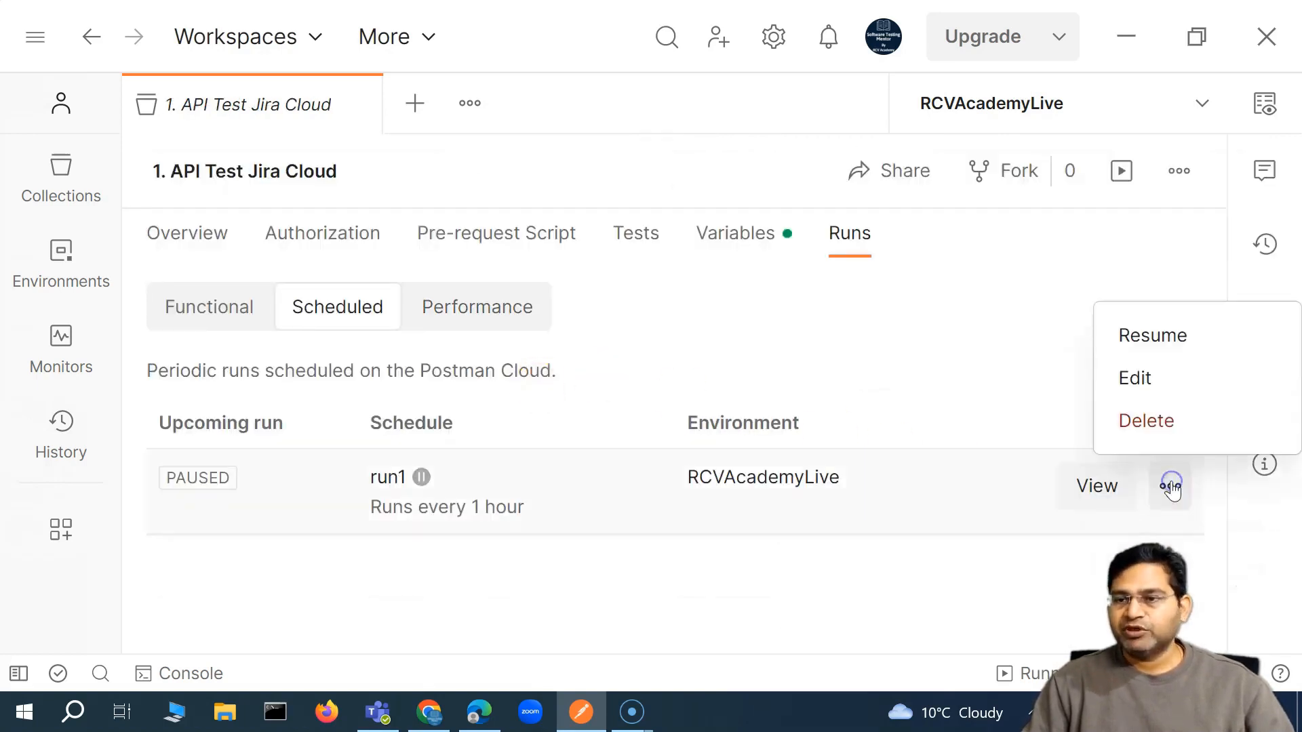
pyautogui.click(1126, 434)
pyautogui.moveTo(170, 370); pyautogui.dragTo(605, 377)
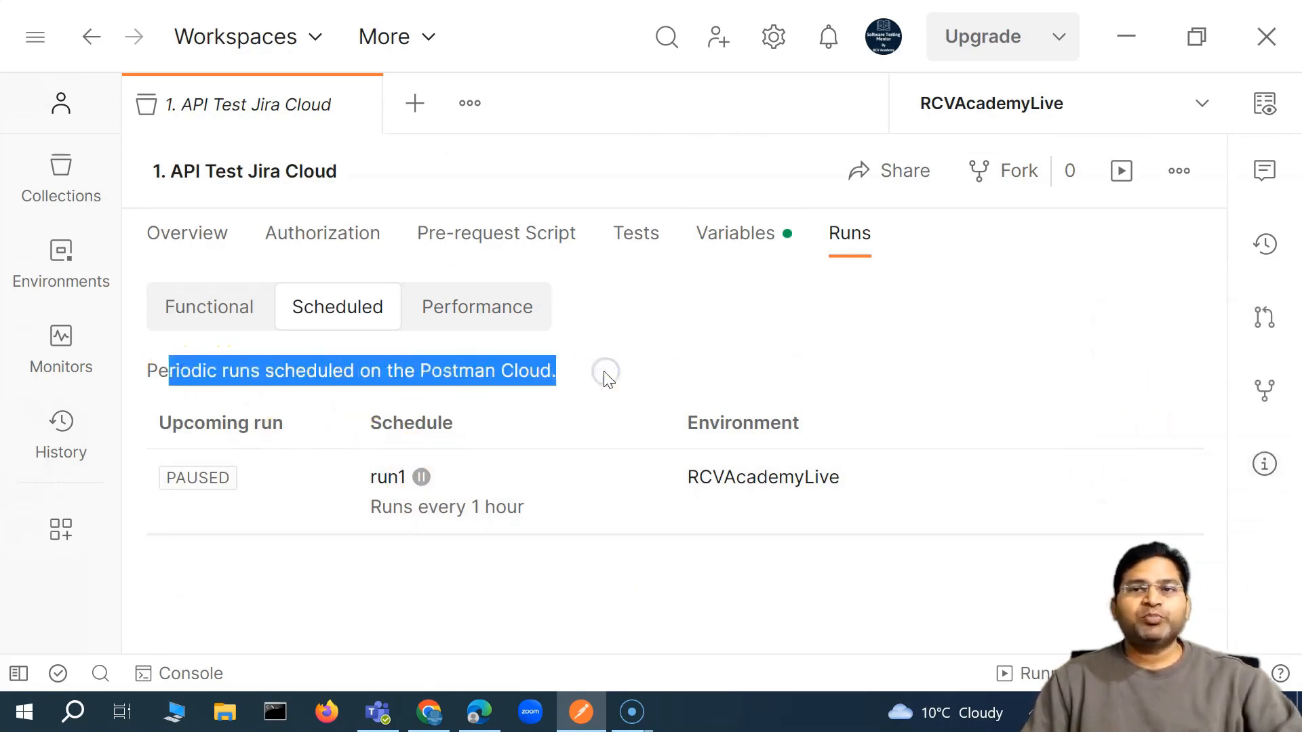
pyautogui.click(528, 367)
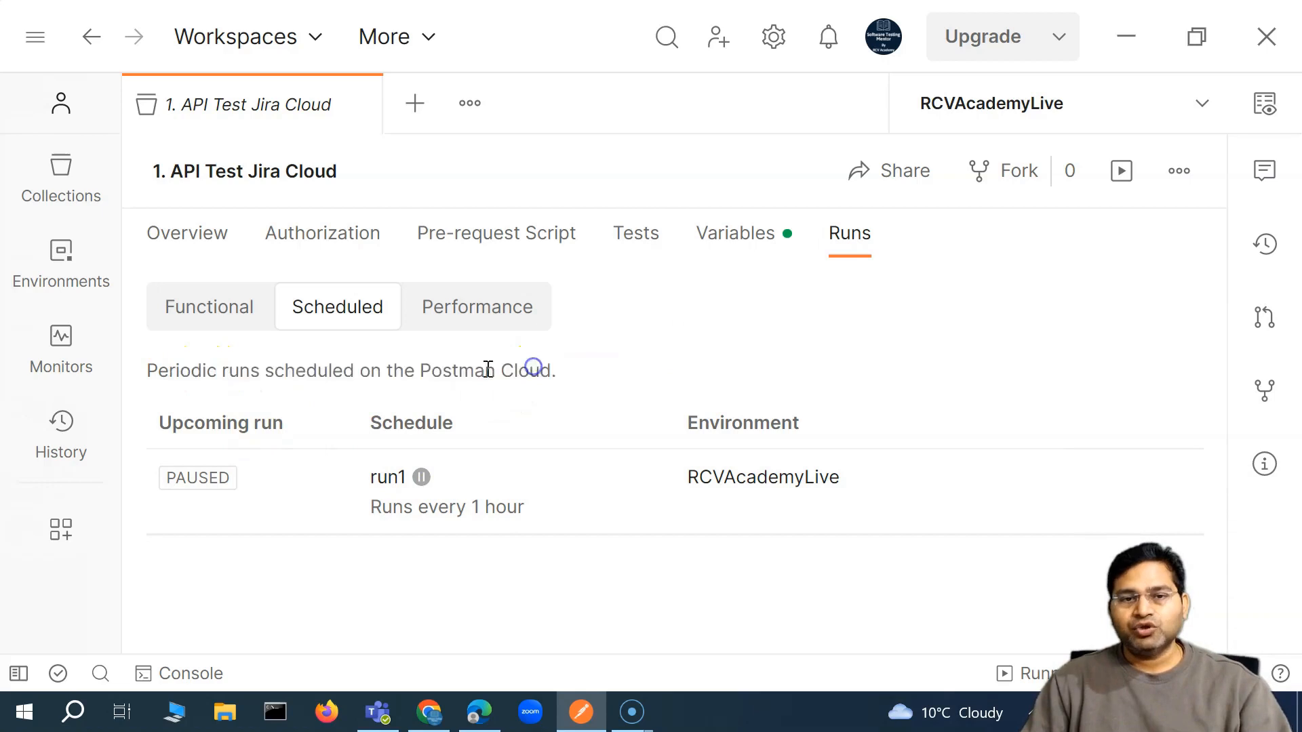
pyautogui.moveTo(271, 370); pyautogui.dragTo(327, 371)
pyautogui.click(538, 370)
pyautogui.click(568, 378)
pyautogui.click(301, 364)
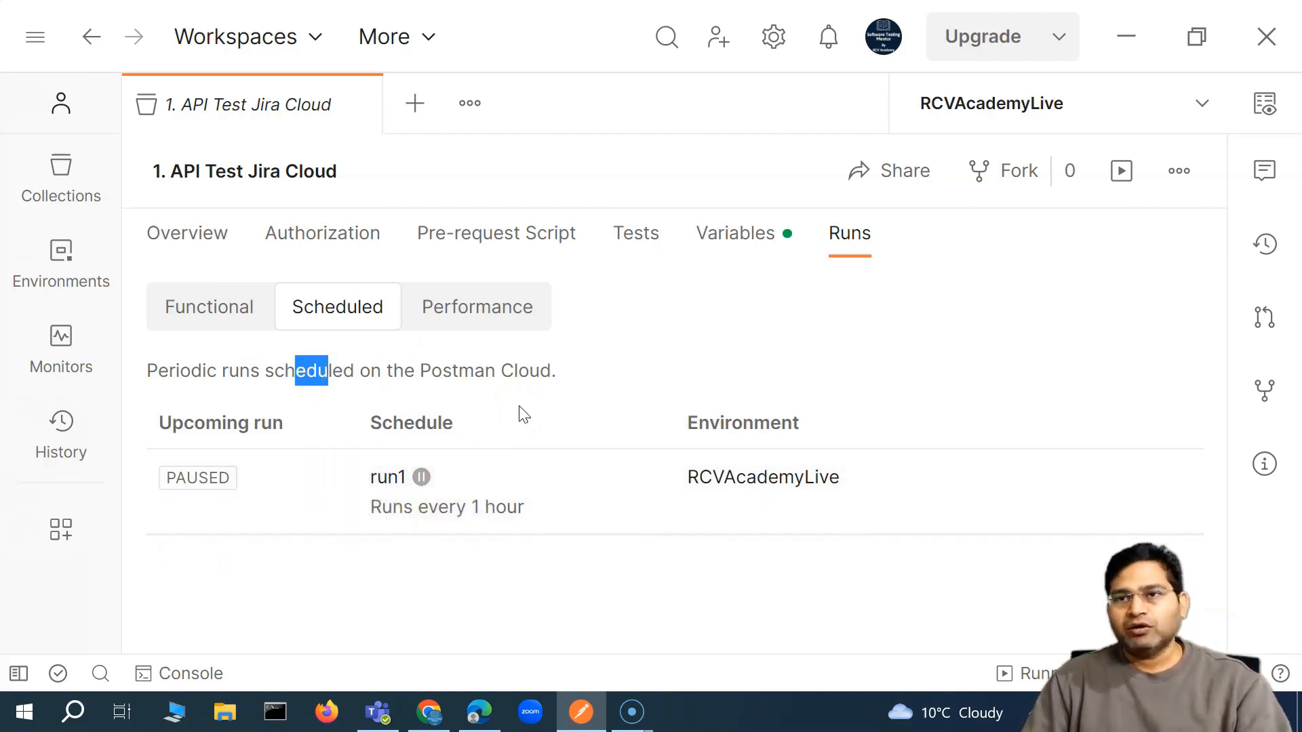
pyautogui.moveTo(530, 371); pyautogui.dragTo(553, 371)
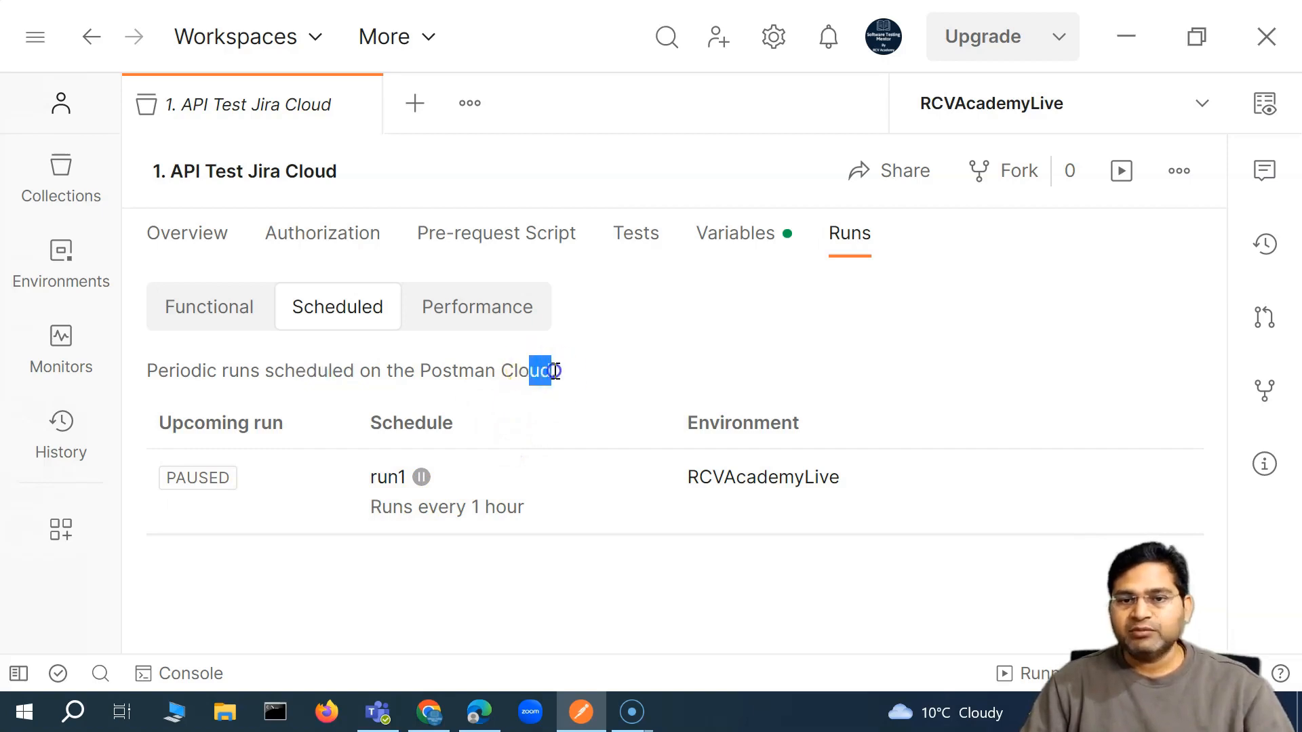
pyautogui.click(565, 371)
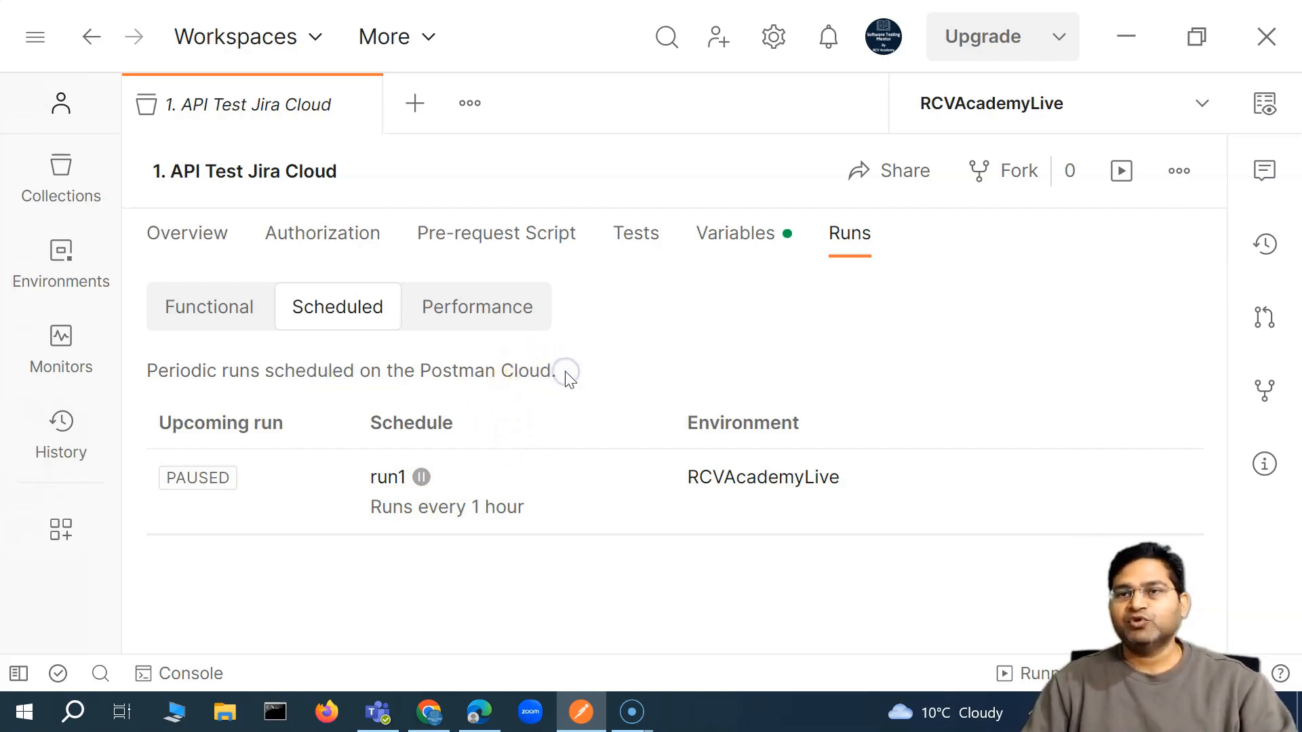
# Step: Delete the run1 schedule from the collection's scheduled runs and confirm the deletion
pyautogui.click(1170, 484)
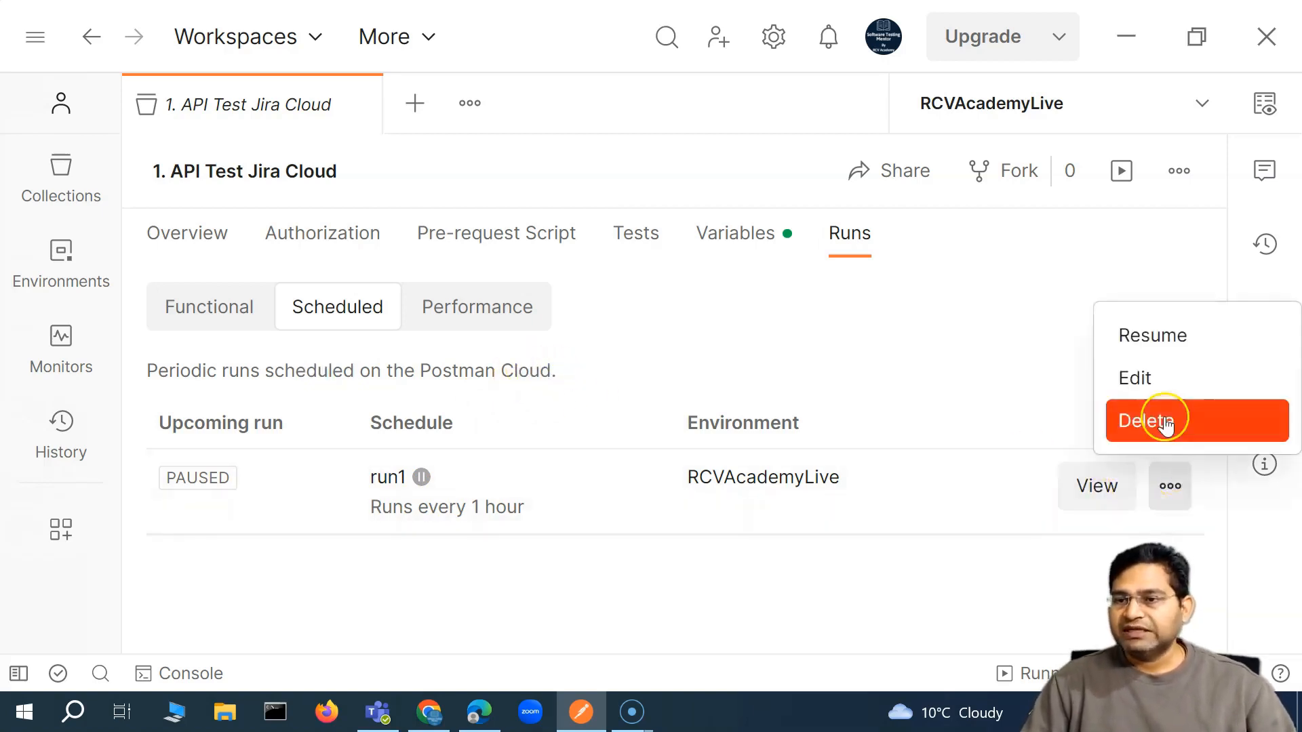
pyautogui.click(1165, 420)
pyautogui.click(906, 419)
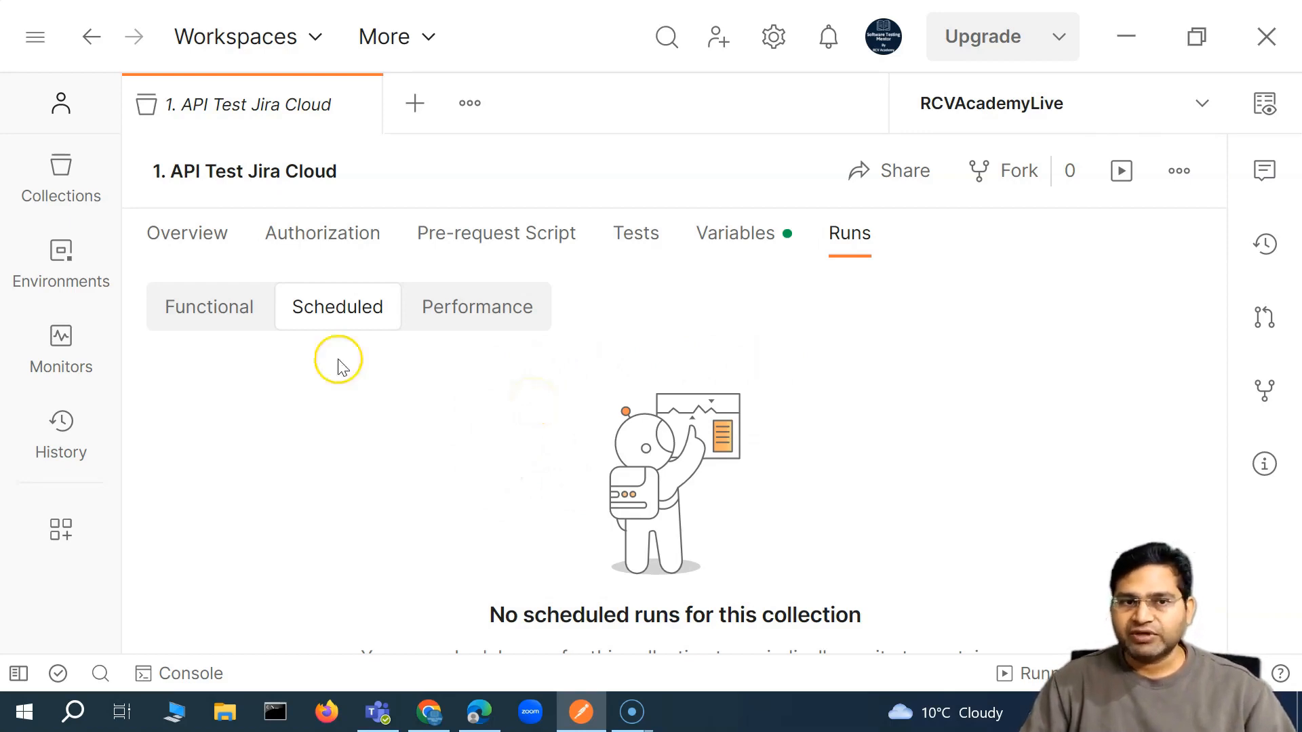
# Step: Show the collections list and open the runner for the whole 1. API Test Jira Cloud collection
pyautogui.click(49, 182)
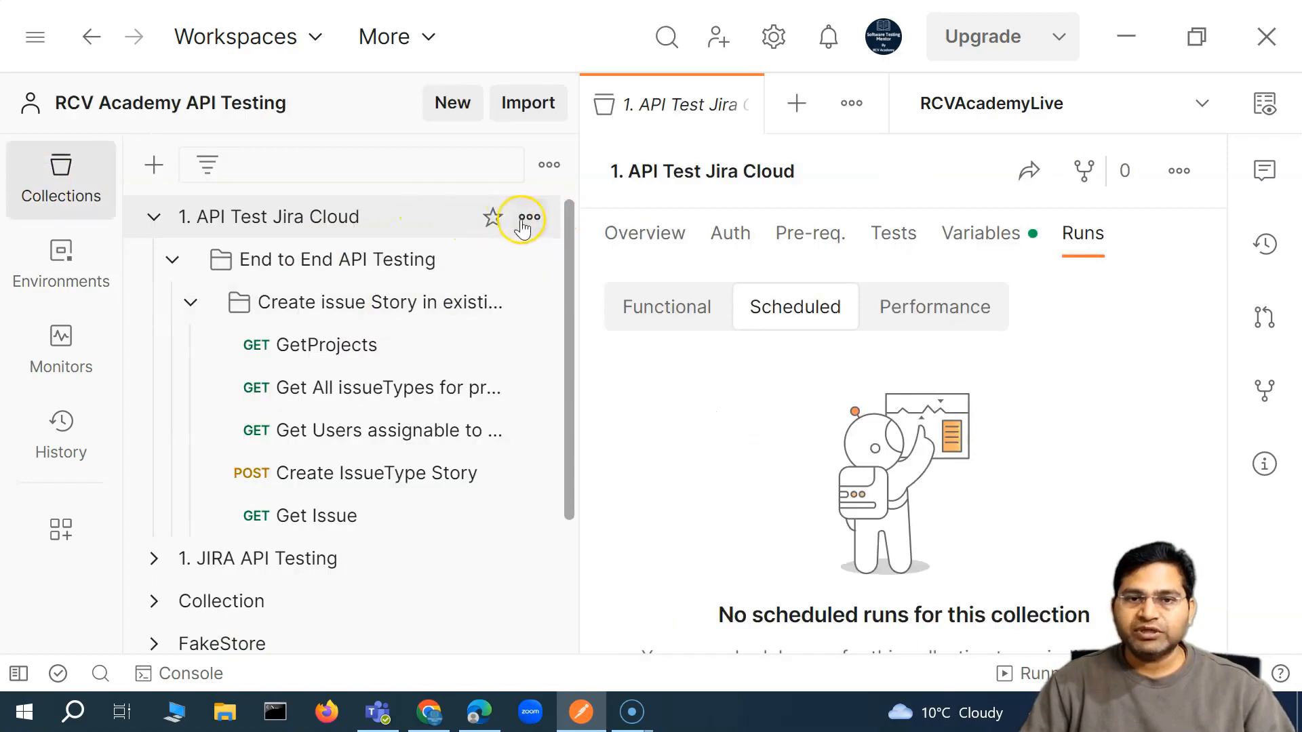
pyautogui.click(527, 218)
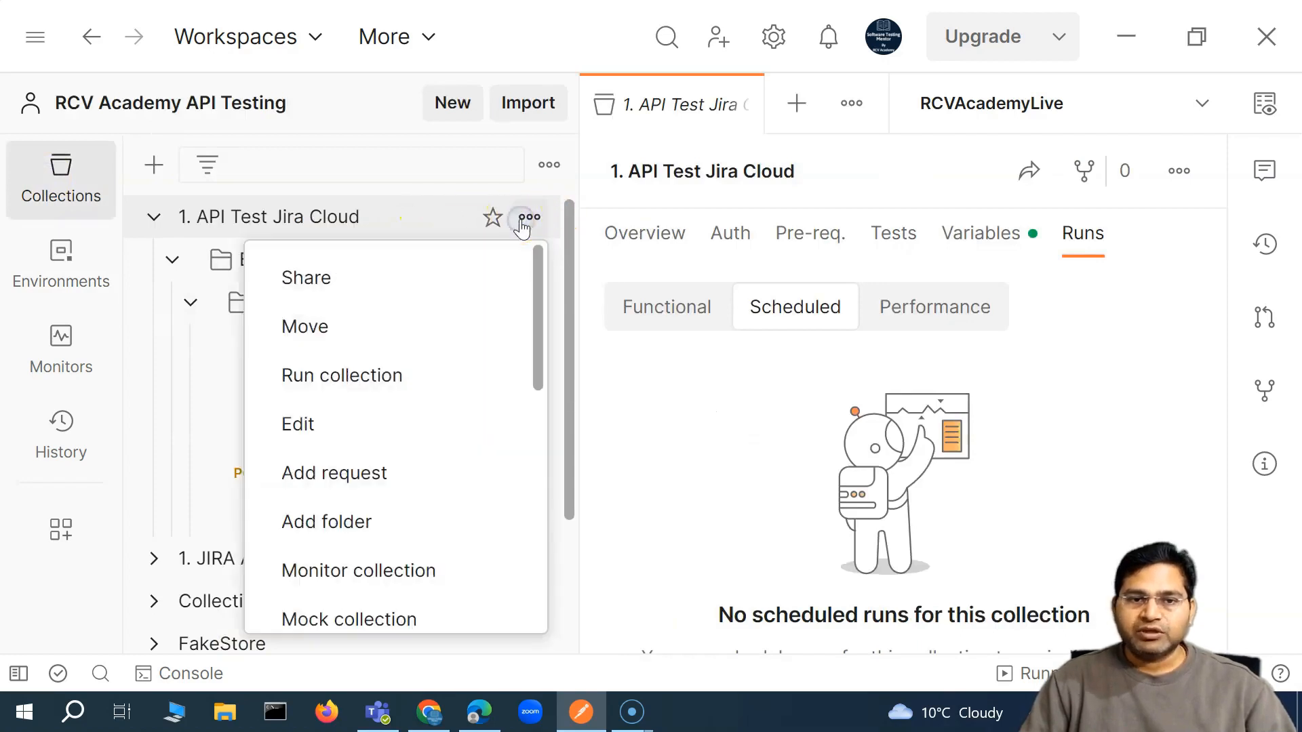
pyautogui.click(335, 377)
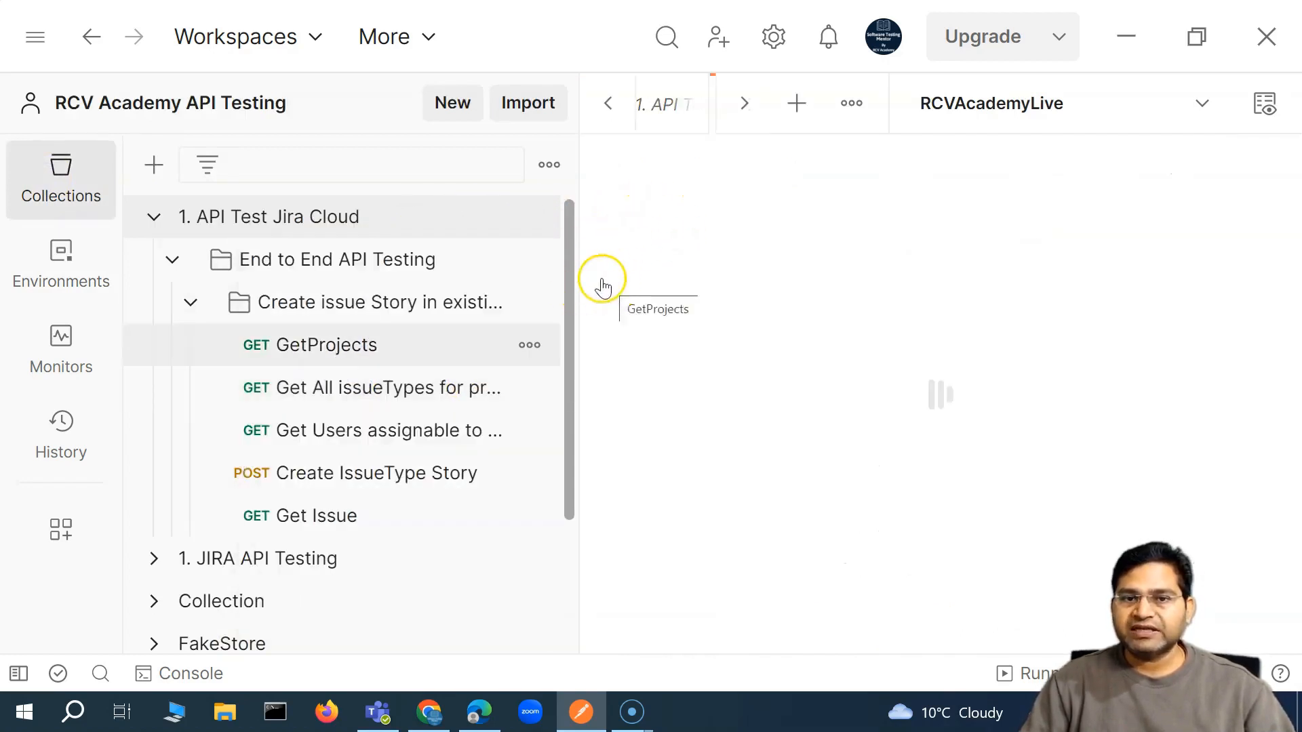
# Step: Open a separate runner for only the Create issue Story folder and collapse the collections sidebar
pyautogui.click(533, 303)
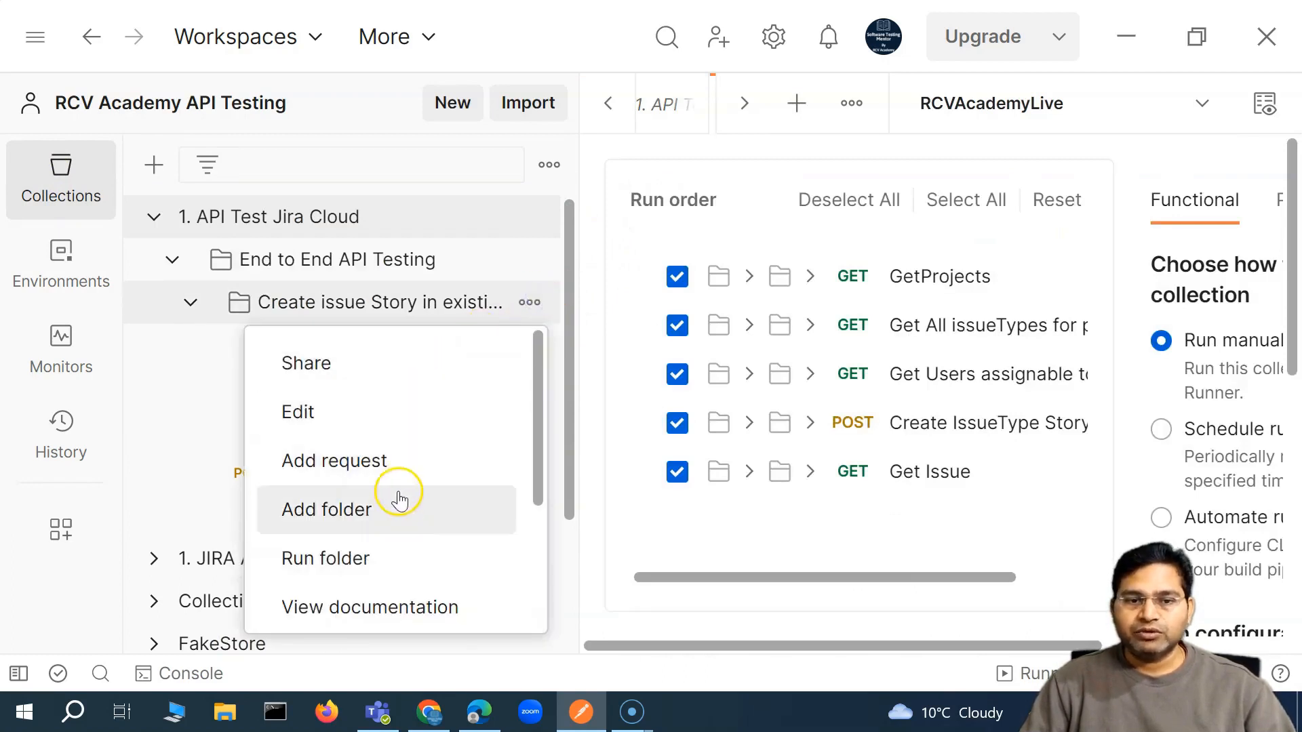
pyautogui.click(397, 566)
pyautogui.moveTo(576, 378); pyautogui.dragTo(170, 357)
# Step: Set the folder's runner to Schedule runs and review its schedule configuration and run order
pyautogui.scroll(-3, 860, 459)
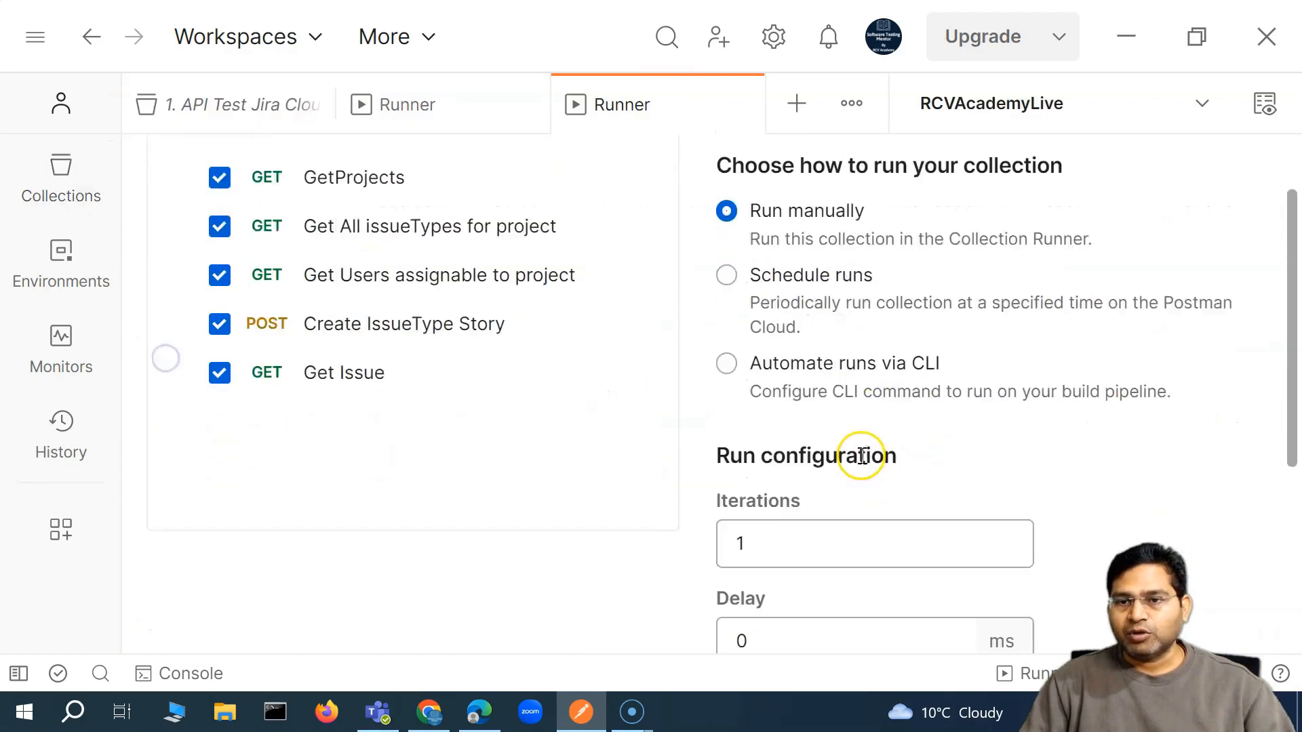
pyautogui.click(778, 182)
pyautogui.scroll(-11, 773, 384)
pyautogui.scroll(14, 776, 388)
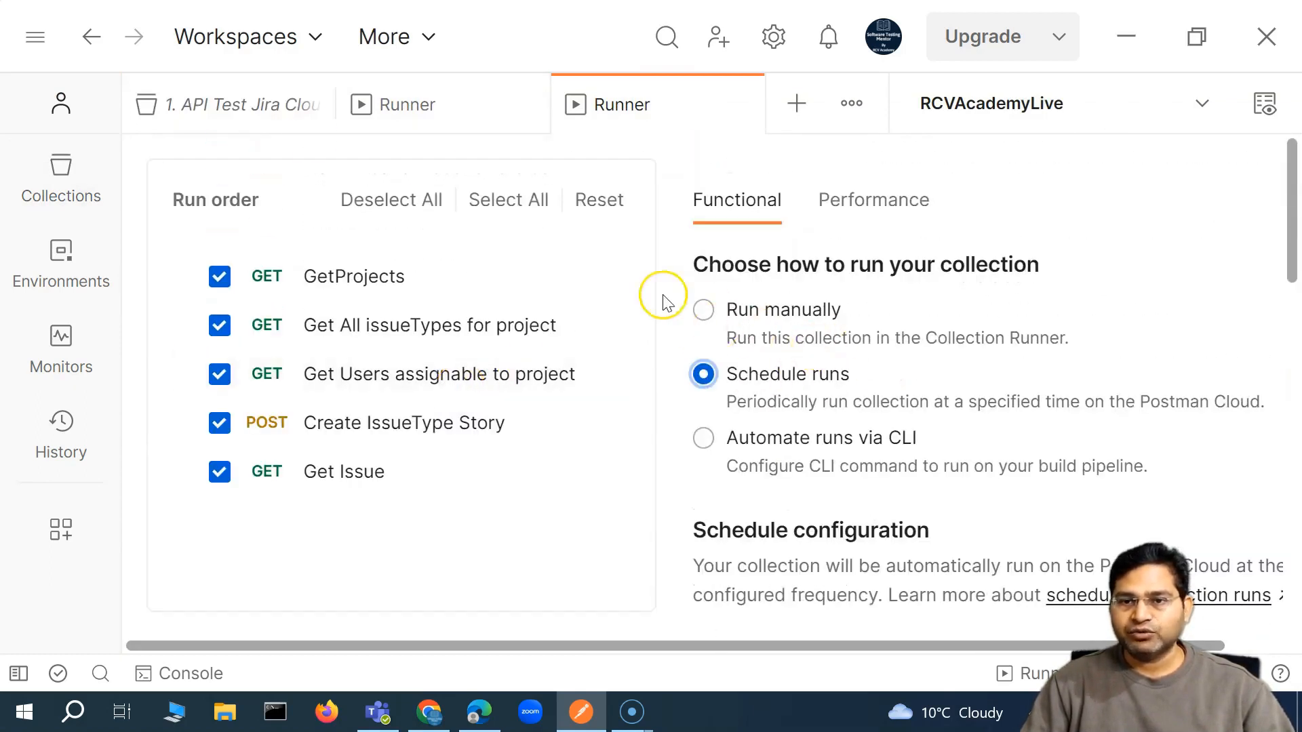
pyautogui.scroll(-10, 759, 400)
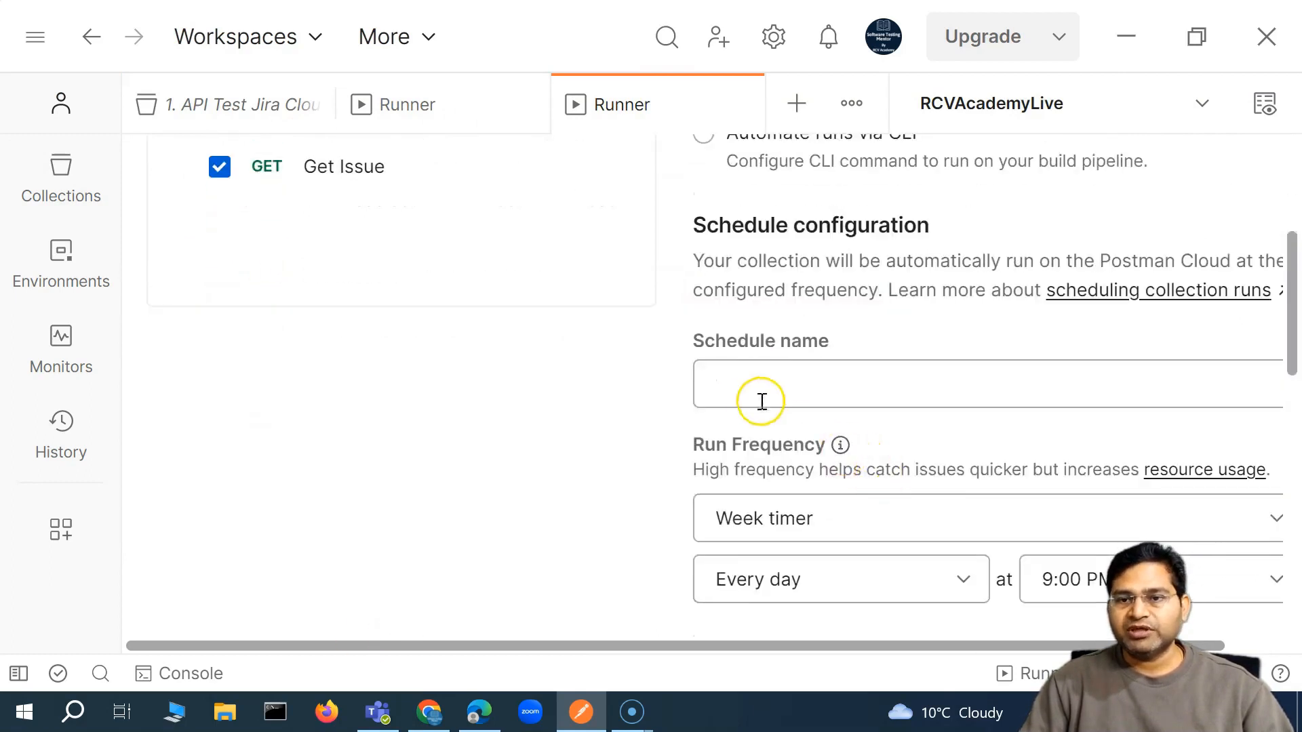
pyautogui.scroll(-5, 596, 570)
pyautogui.scroll(15, 590, 569)
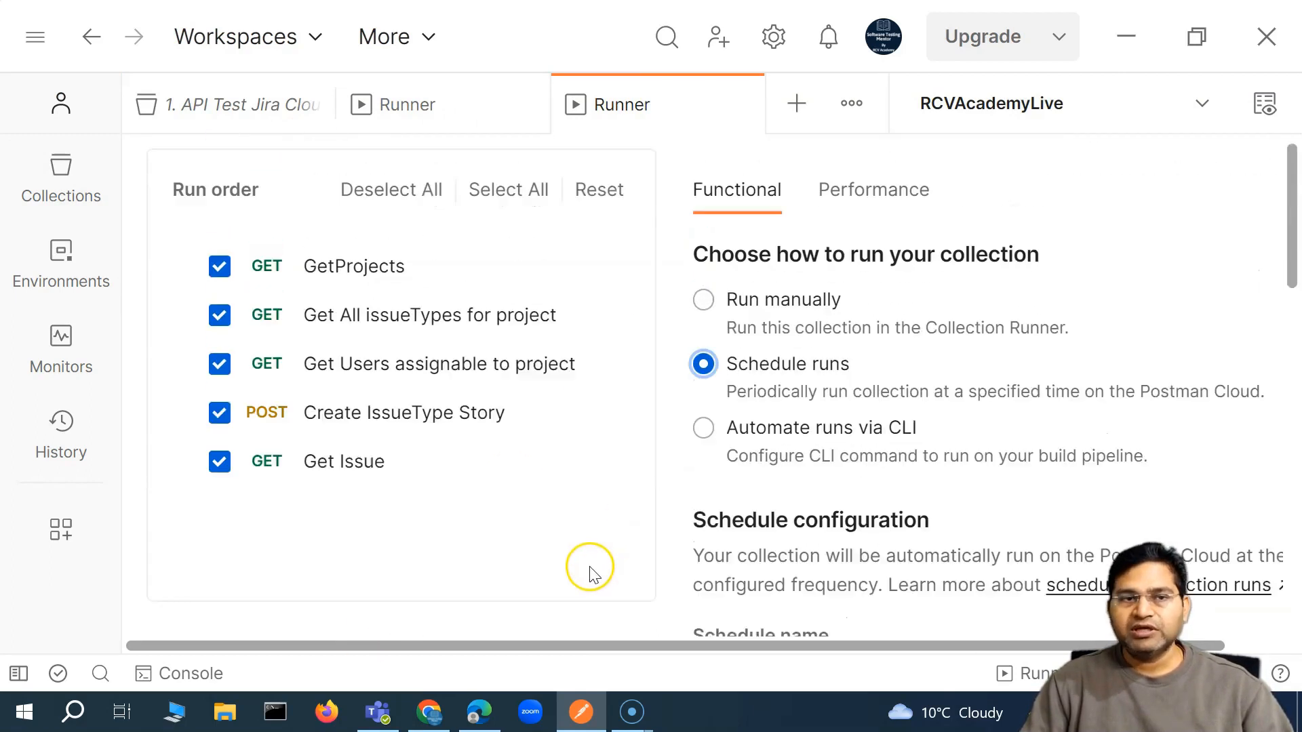
# Step: Show the collections list again and collapse the End to End API Testing folder in 1. API Test Jira Cloud
pyautogui.click(70, 177)
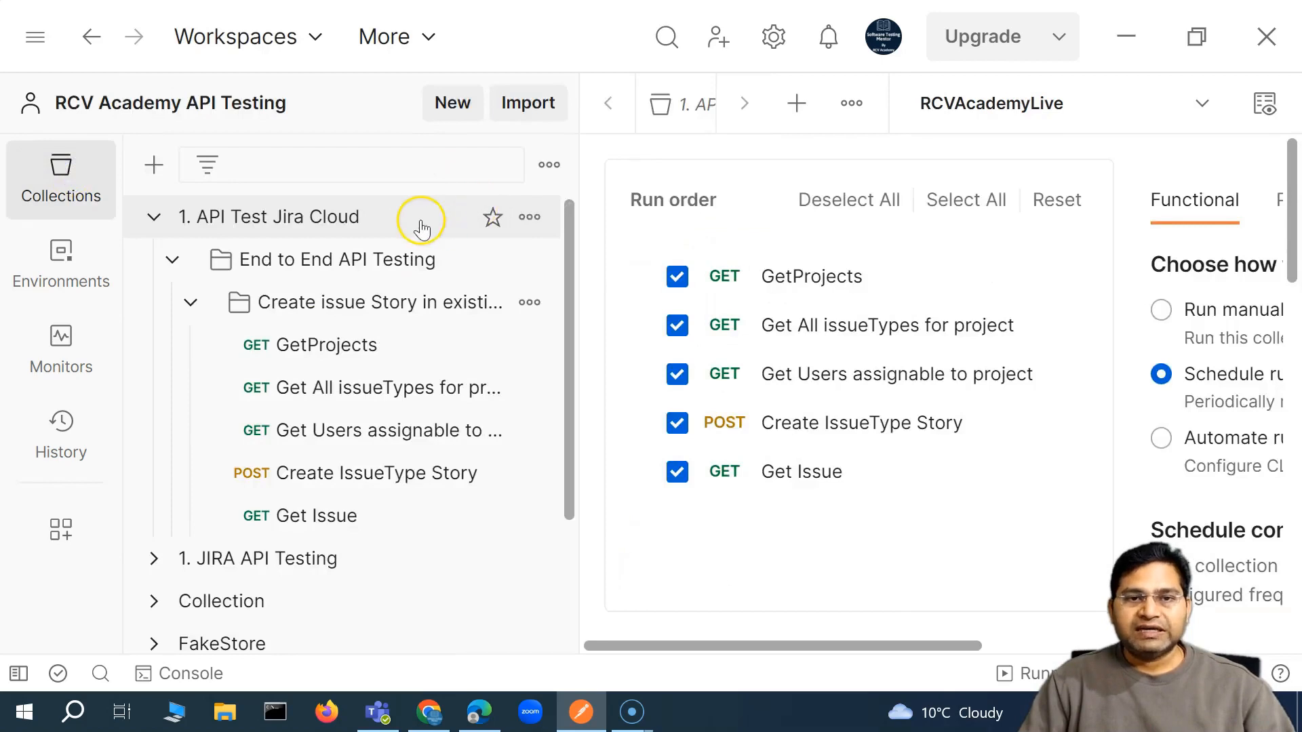
pyautogui.click(261, 483)
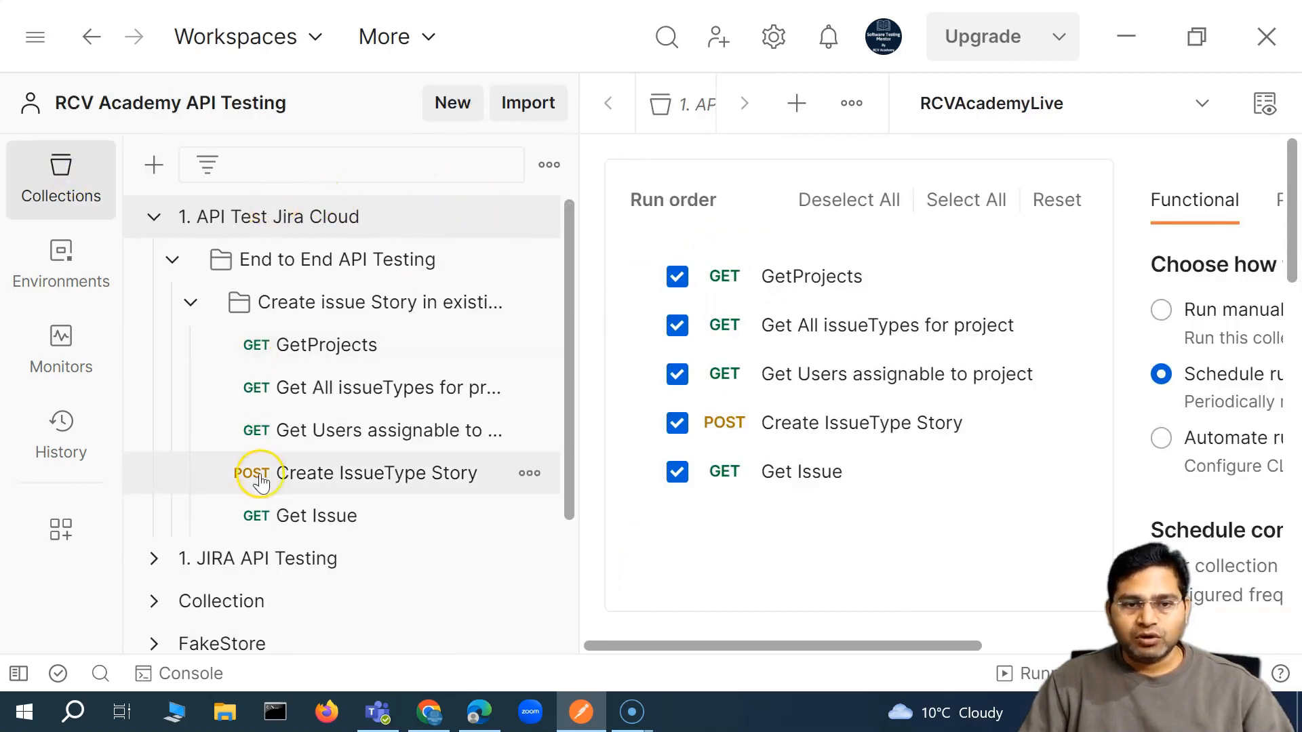
pyautogui.click(173, 261)
pyautogui.click(172, 261)
pyautogui.click(185, 302)
pyautogui.click(170, 261)
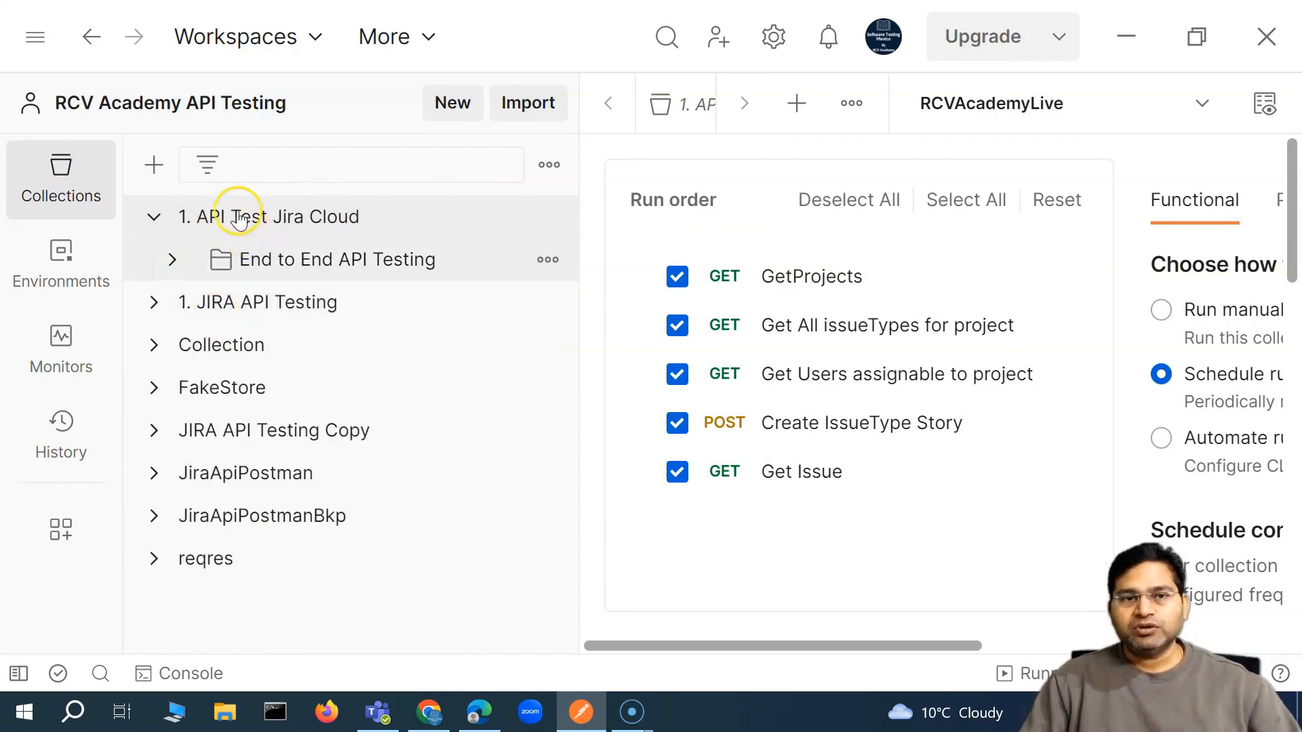